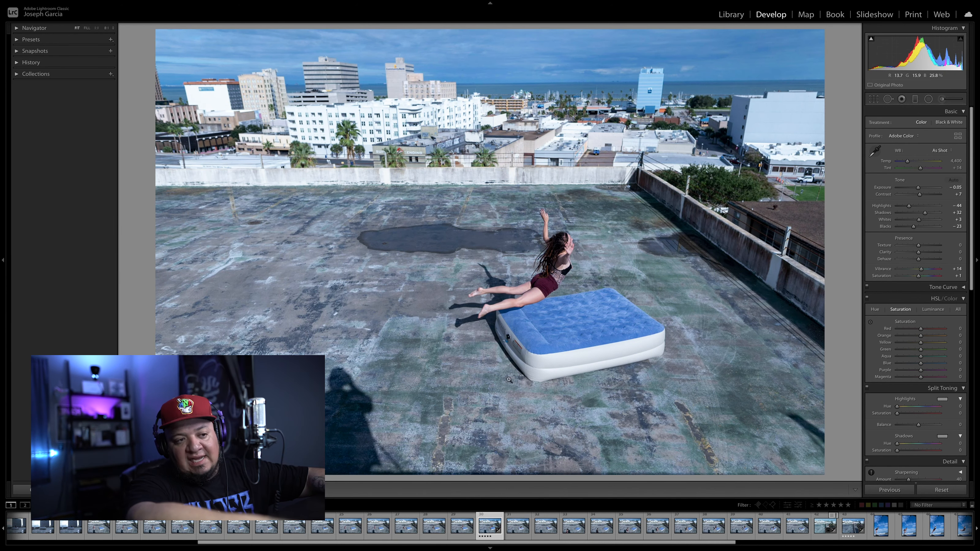
Select the empty-rooftop street photo, filter the filmstrip to five-star photos, and select both remaining images.
left_click(853, 530)
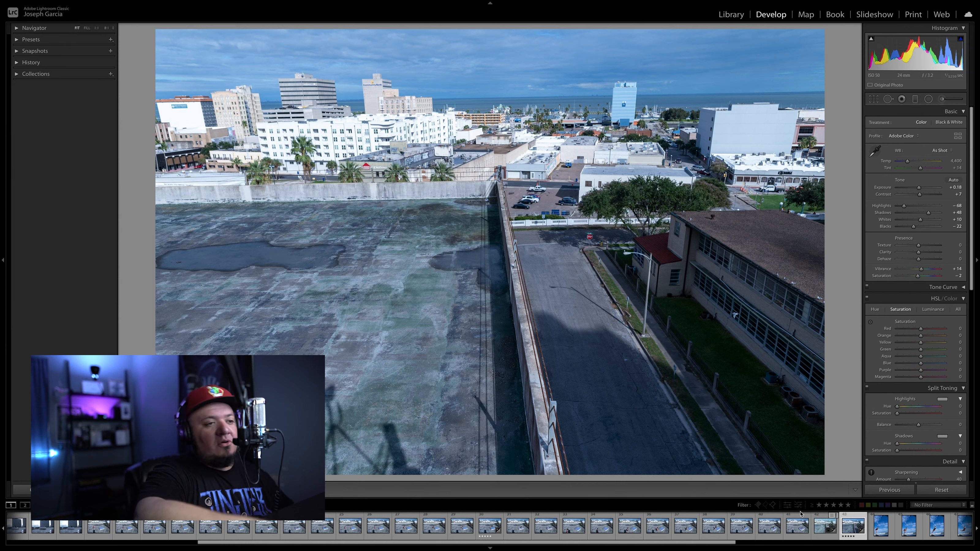
left_click(847, 506)
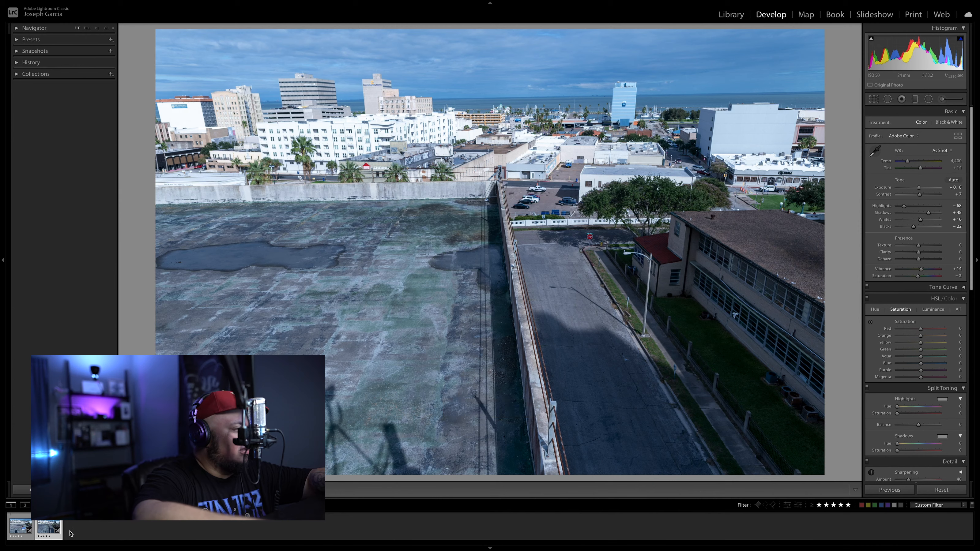
key("ctrl+a")
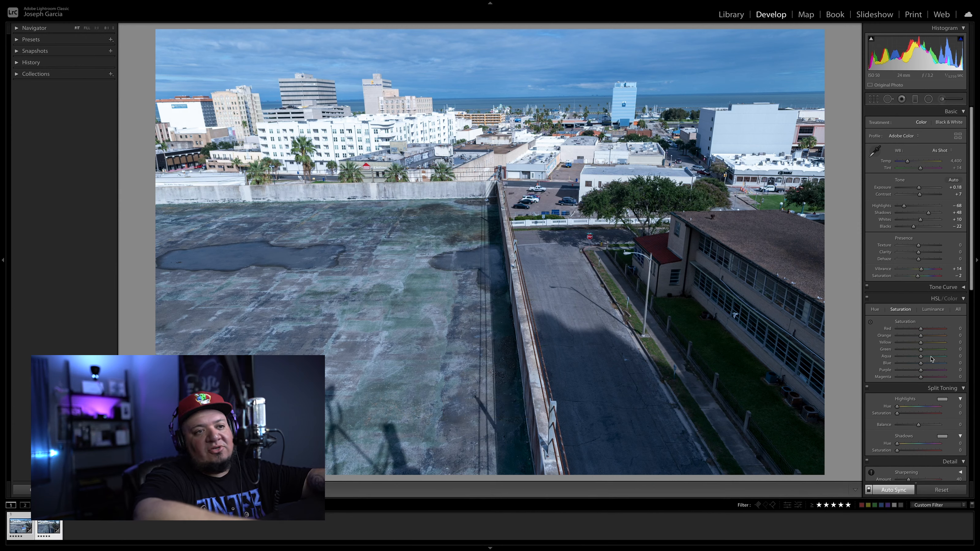
Review the lens correction settings and open both selected photos as layers in a single Photoshop document.
scroll(926, 365, "down", 3)
scroll(925, 366, "down", 10)
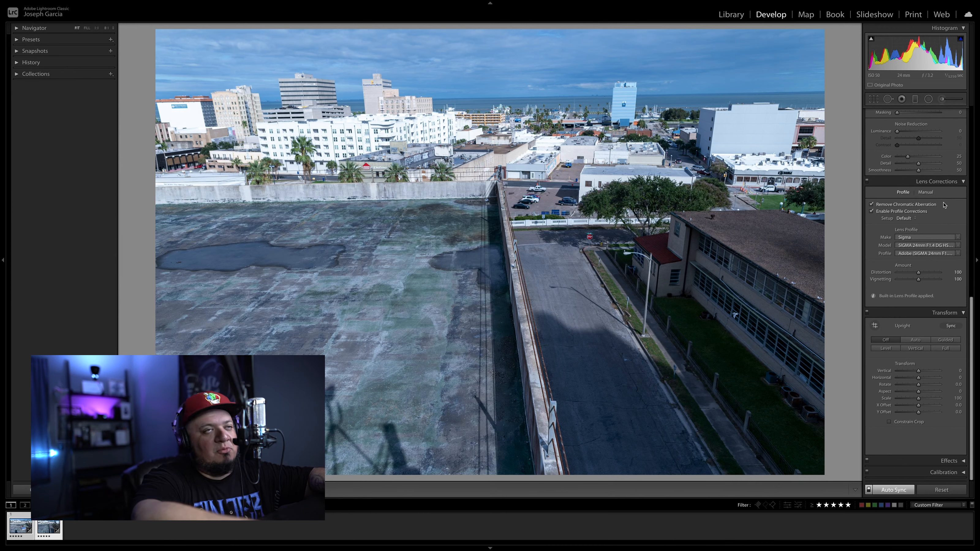
scroll(944, 157, "up", 10)
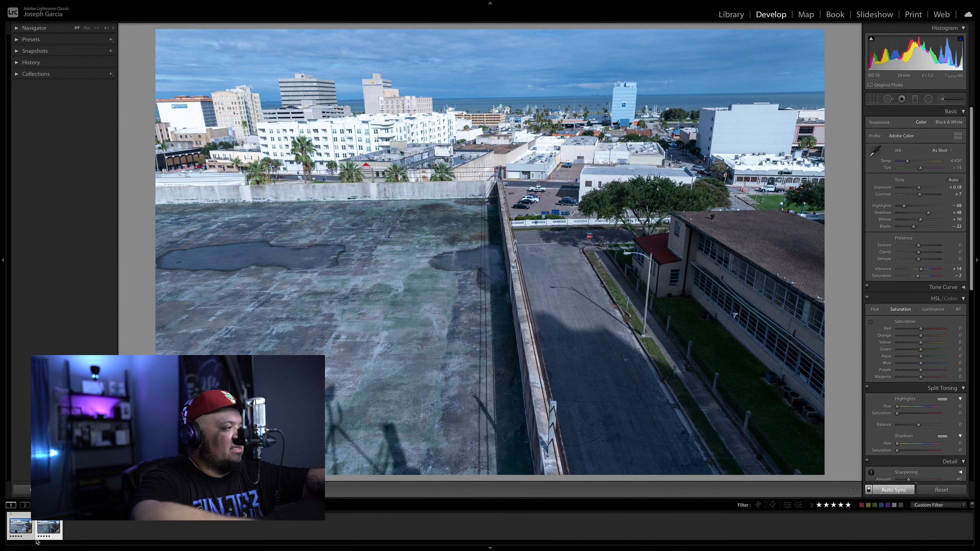
right_click(49, 528)
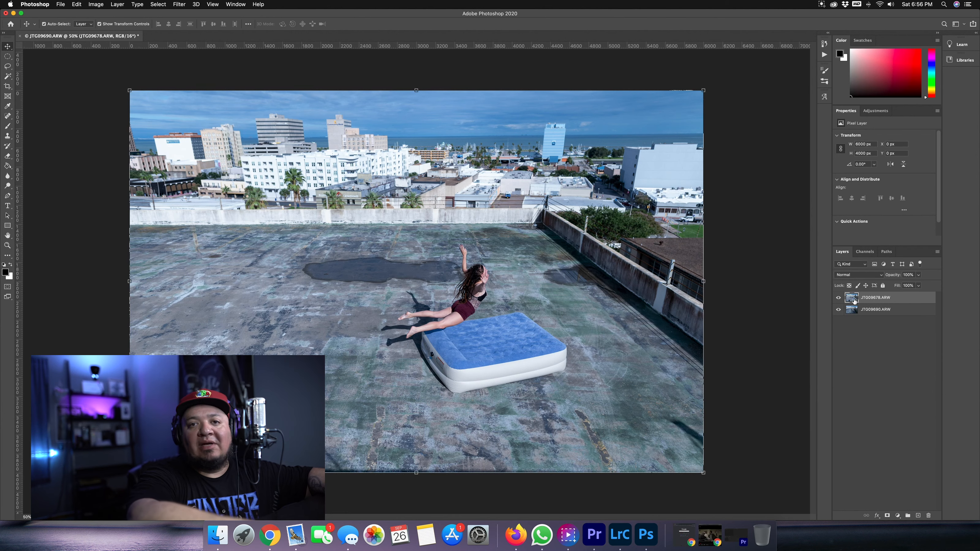
Compare the two layers, lower JTG09678.ARW's opacity to 50%, and move it to about X 715 px, Y 65 px.
left_click(839, 298)
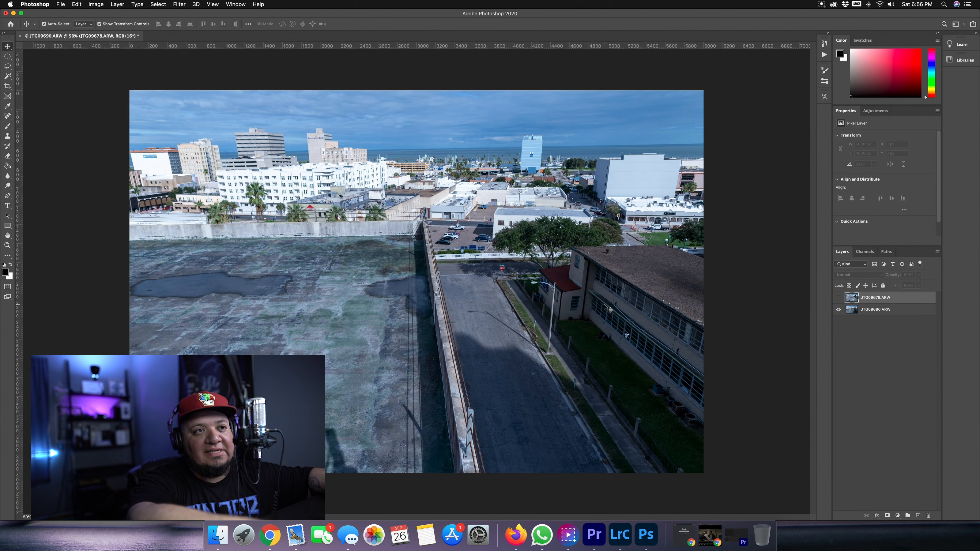
left_click(840, 299)
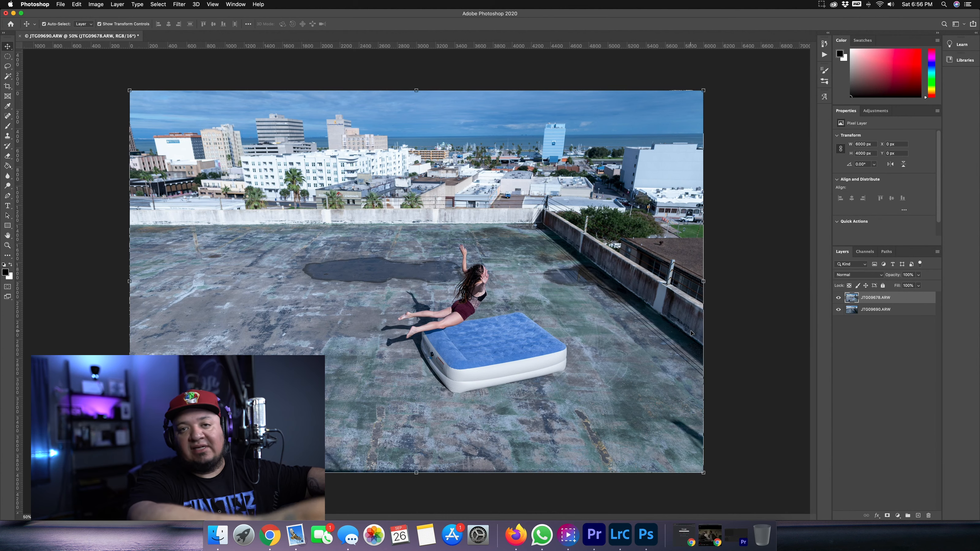
left_click(919, 274)
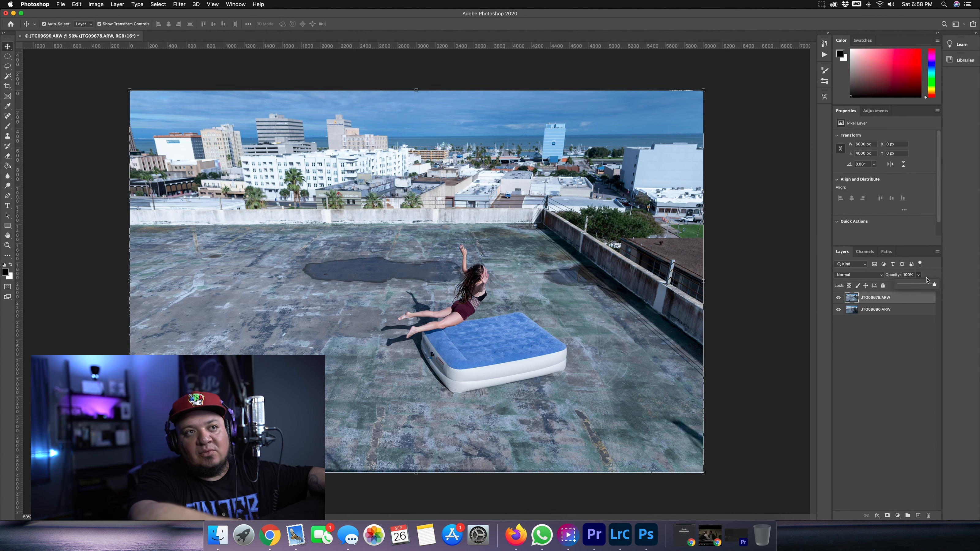
left_click_drag(922, 282, 917, 285)
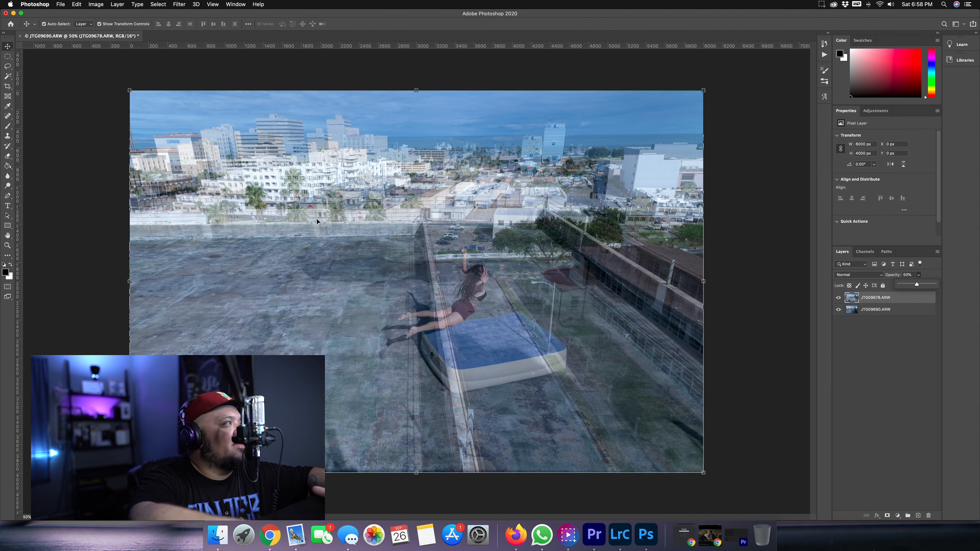
left_click_drag(347, 283, 415, 290)
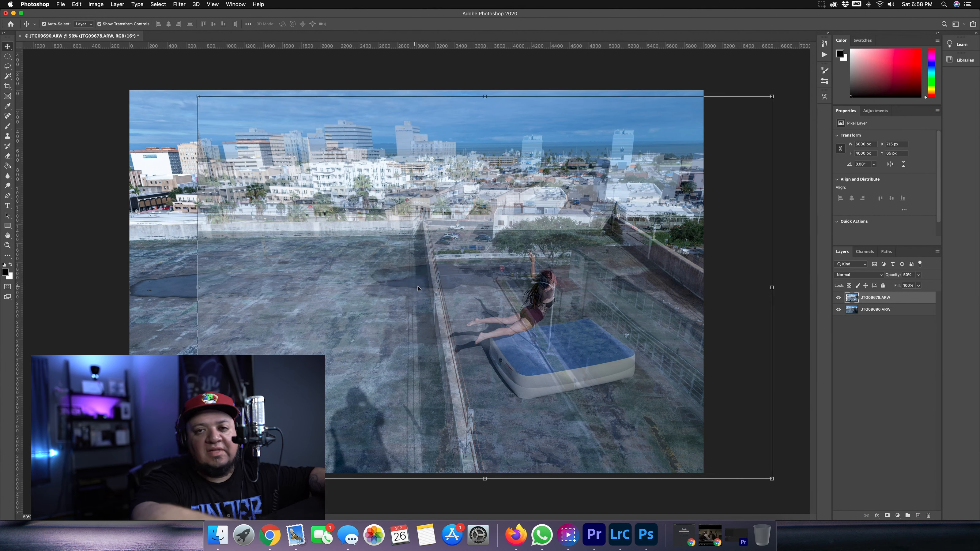
Restore the JTG09678.ARW layer's opacity to 100% and add a white layer mask to it.
left_click(919, 276)
left_click_drag(919, 286, 972, 286)
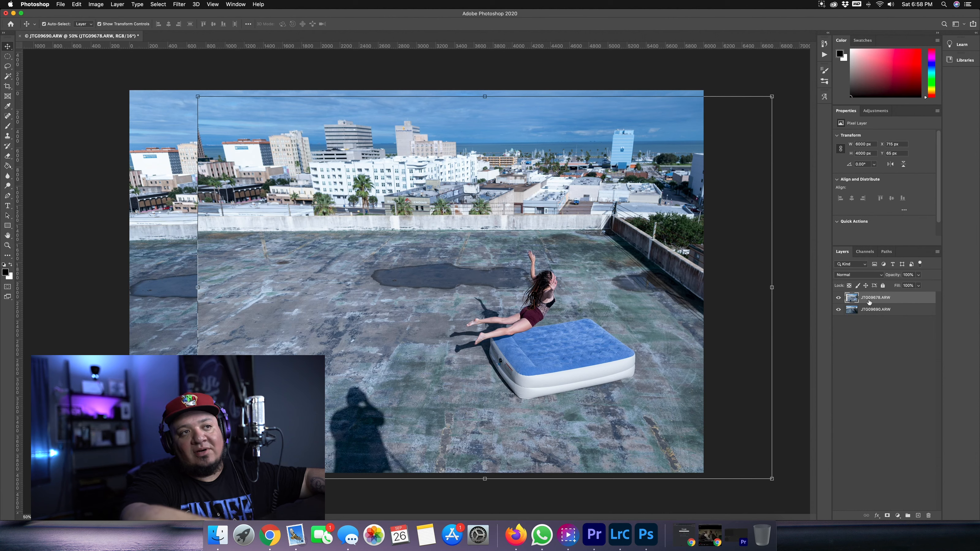
left_click(887, 516)
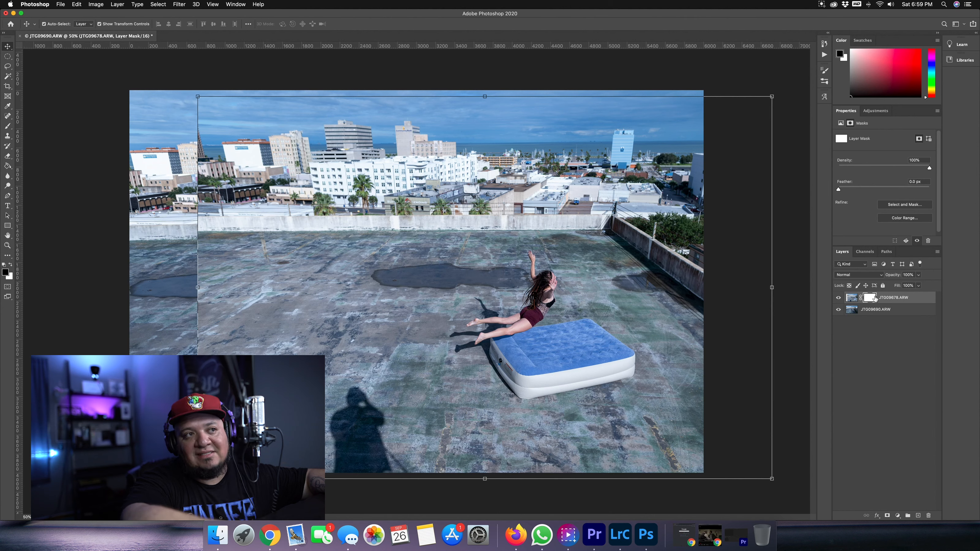
Paint black on the layer mask with a 900 px brush to hide everything except the area around the jumping woman.
key("z")
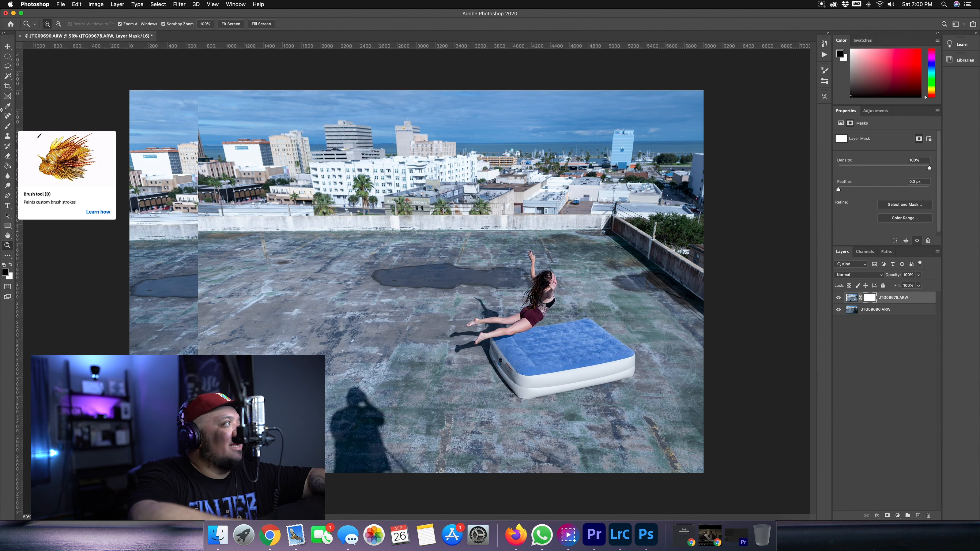
left_click(7, 126)
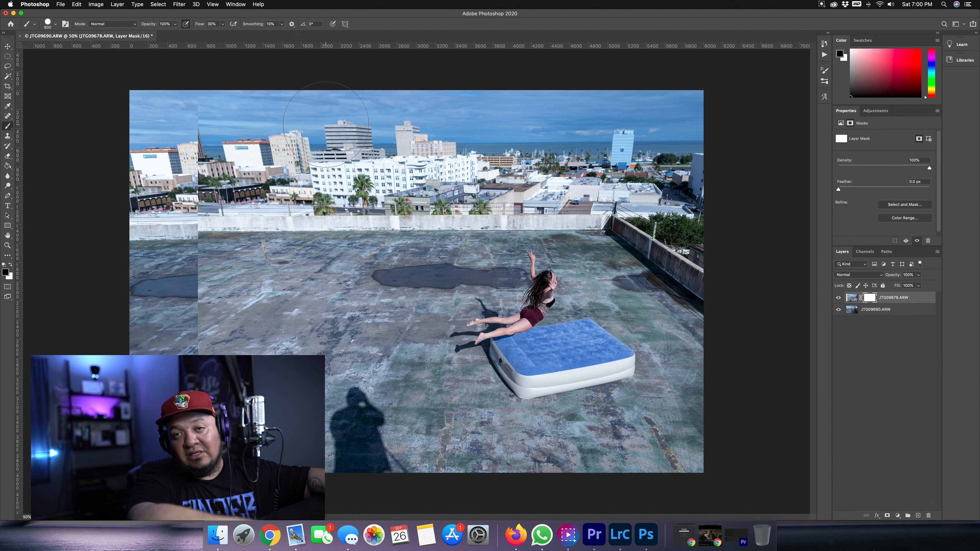
mouse_move(407, 116)
left_mouse_down()
mouse_move(201, 118)
mouse_move(663, 108)
mouse_move(675, 158)
mouse_move(348, 166)
mouse_move(224, 301)
mouse_move(212, 423)
mouse_move(308, 452)
mouse_move(656, 447)
mouse_move(675, 458)
mouse_move(684, 239)
mouse_move(667, 185)
mouse_move(411, 174)
mouse_move(308, 201)
mouse_move(317, 262)
mouse_move(386, 278)
mouse_move(380, 255)
mouse_move(277, 409)
mouse_move(390, 382)
mouse_move(447, 410)
mouse_move(544, 399)
mouse_move(579, 382)
mouse_move(521, 363)
mouse_move(579, 370)
mouse_move(610, 451)
mouse_move(621, 293)
mouse_move(587, 317)
mouse_move(575, 305)
mouse_move(617, 278)
mouse_move(594, 237)
mouse_move(498, 193)
mouse_move(486, 274)
mouse_move(463, 297)
mouse_move(424, 308)
mouse_move(432, 347)
mouse_move(459, 370)
mouse_move(467, 401)
mouse_move(501, 392)
mouse_move(479, 388)
mouse_move(531, 391)
mouse_move(584, 353)
mouse_move(607, 274)
left_mouse_up()
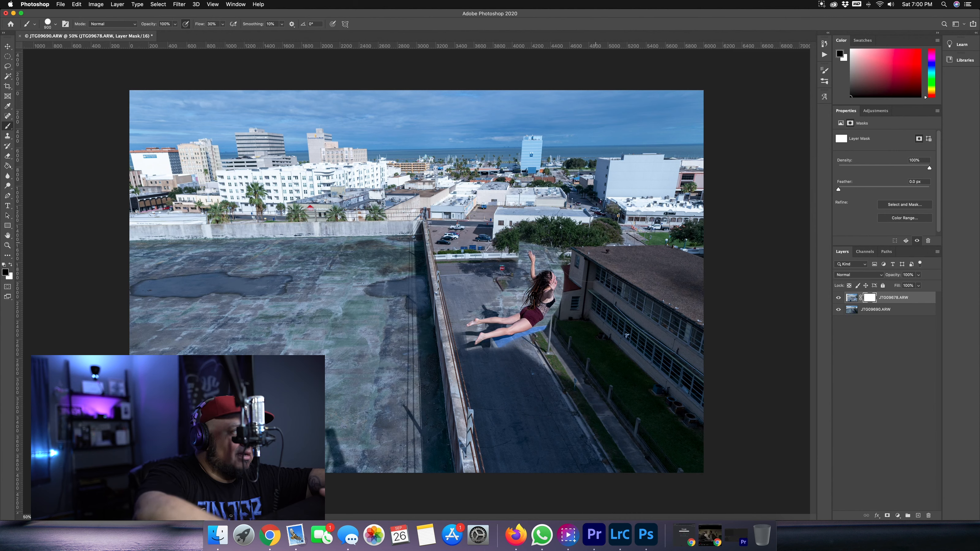
left_click_drag(597, 245, 596, 258)
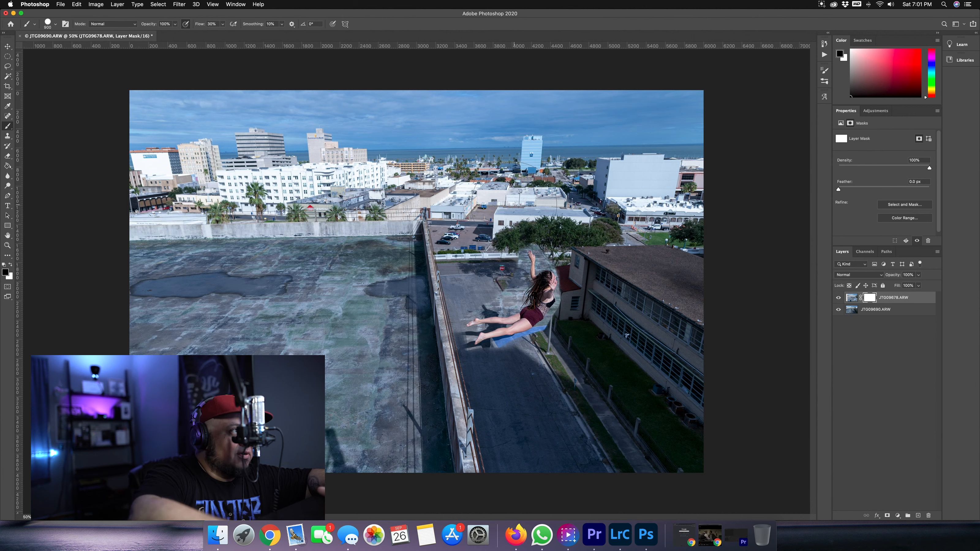
key("super+i")
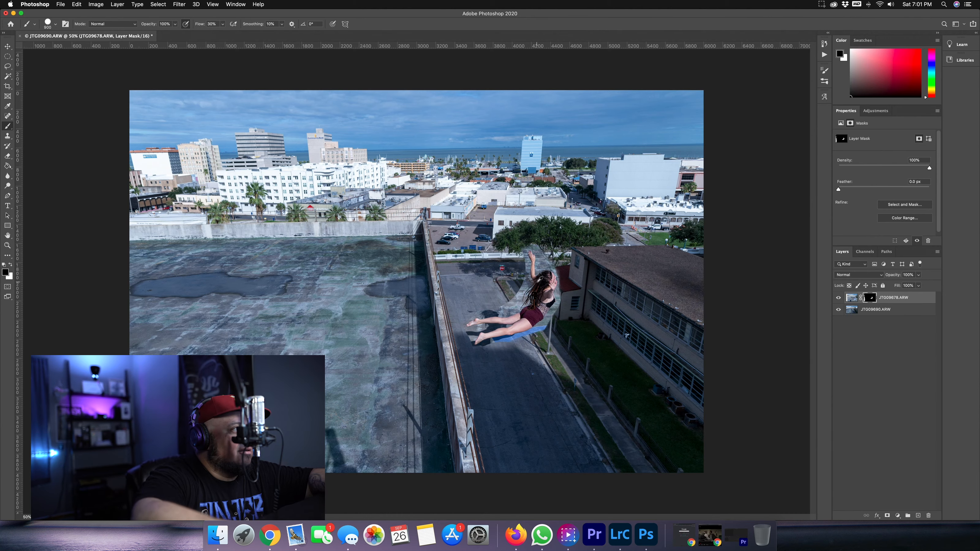
Reduce the brush to 200 px and mask out the leftover rooftop above the woman's legs, exposing the street and curb.
scroll(471, 267, "up", 10)
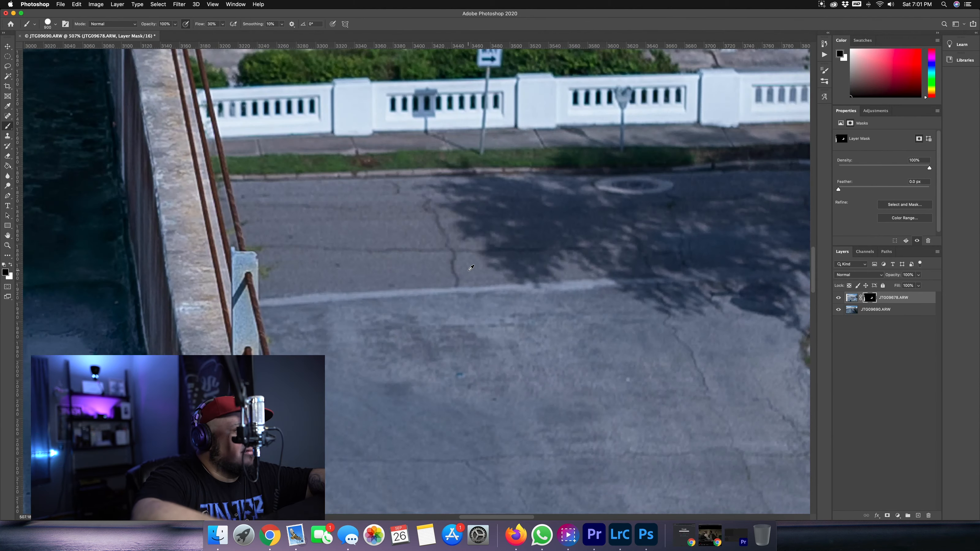
scroll(470, 267, "down", 3)
left_click_drag(582, 377, 532, 182)
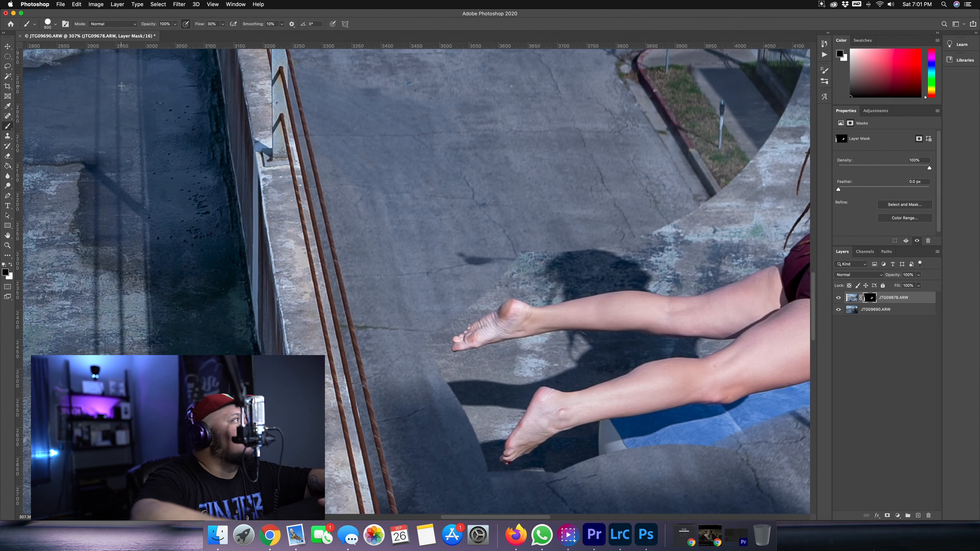
key("bracketleft")
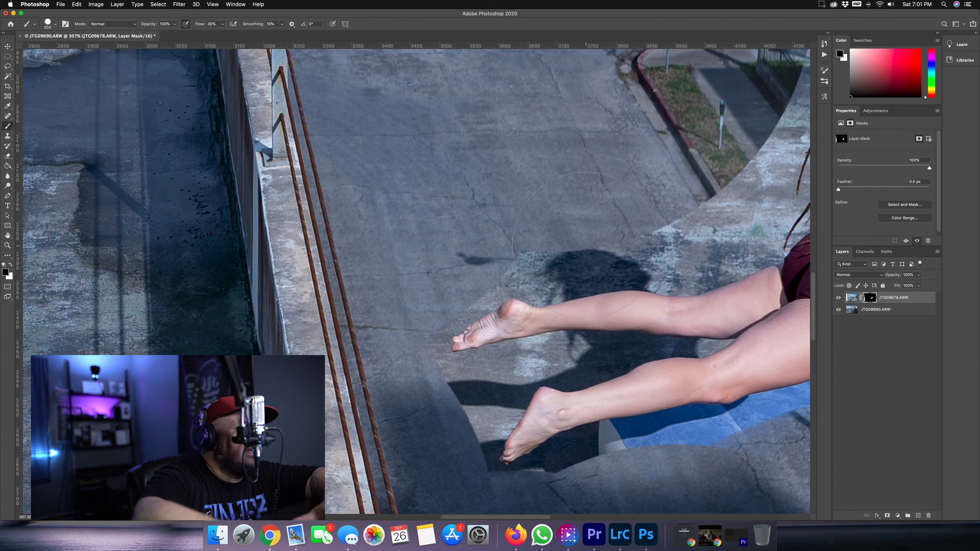
key("bracketleft")
key("bracketleft")
key("bracketleft")
key("bracketleft")
key("bracketleft")
mouse_move(576, 233)
left_mouse_down()
mouse_move(554, 230)
mouse_move(694, 223)
left_mouse_up()
mouse_move(715, 197)
left_mouse_down()
mouse_move(732, 175)
mouse_move(698, 218)
left_mouse_up()
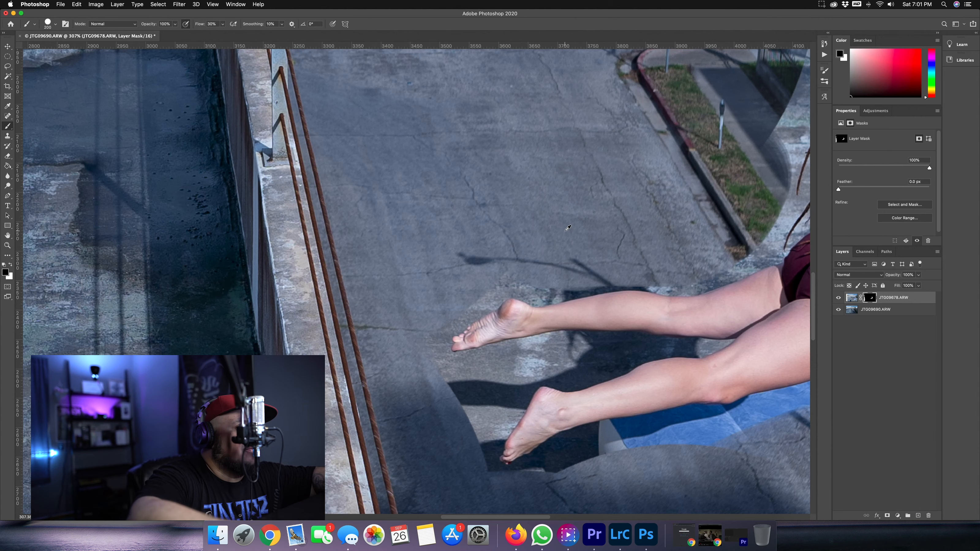
Reduce the brush to 25 px and mask out the rooftop and shadow above the upper leg's ankle and calf, redoing the last stroke.
scroll(565, 230, "down", 4)
scroll(565, 231, "up", 10)
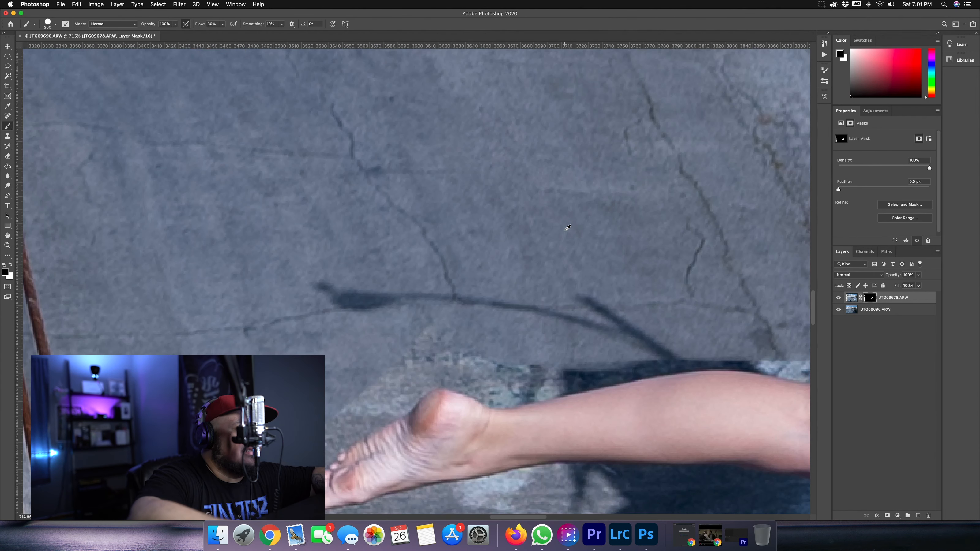
left_click_drag(565, 347, 550, 176)
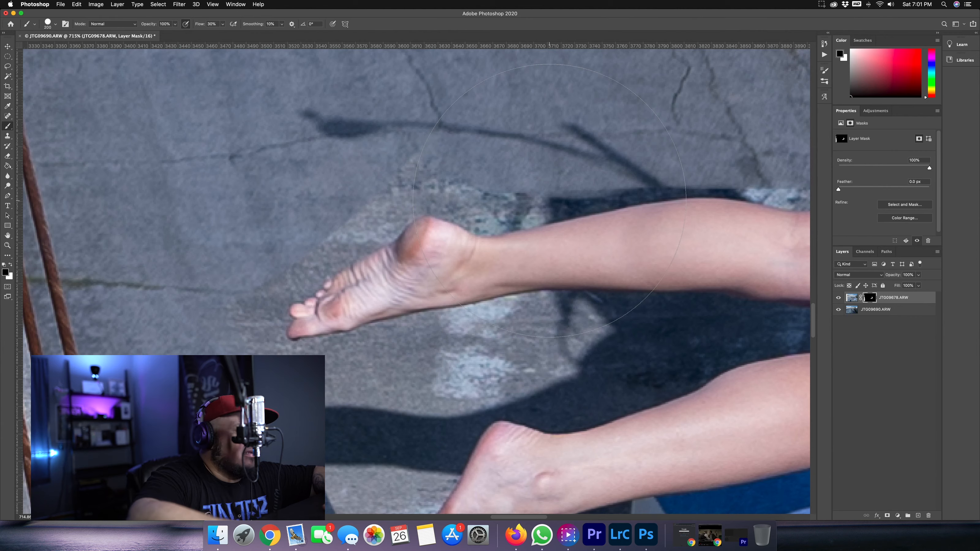
scroll(551, 203, "left", 1)
scroll(552, 197, "up", 10)
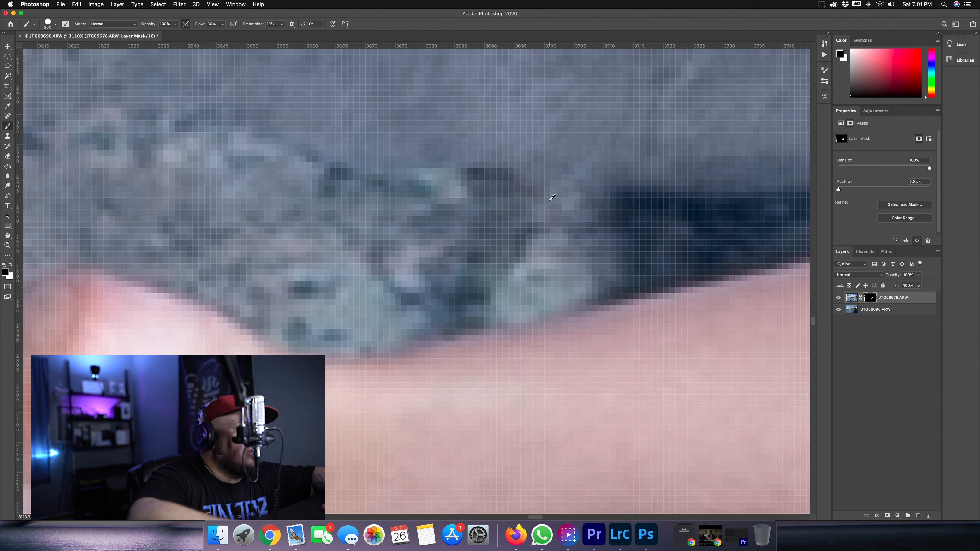
scroll(552, 198, "down", 3)
left_click_drag(549, 200, 545, 172)
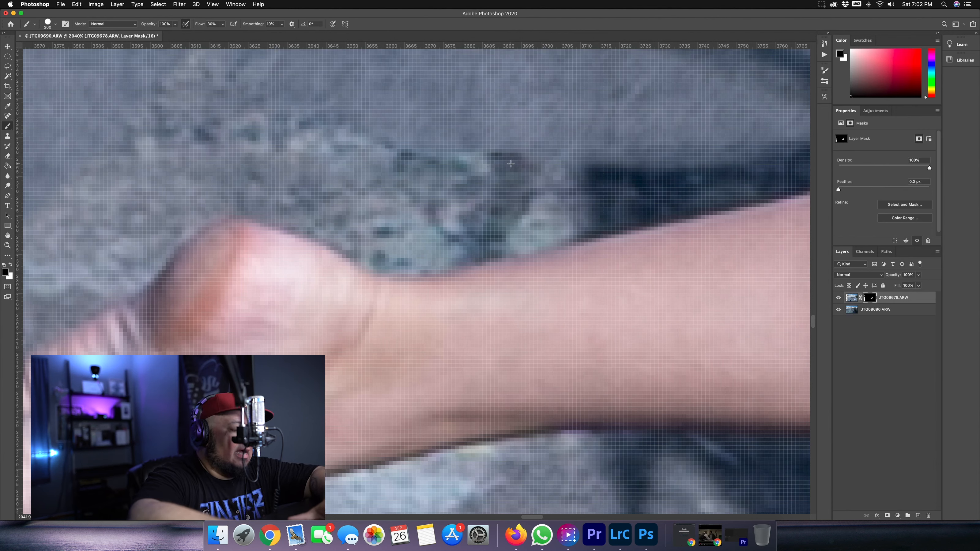
key("[")
key("[")
key("[")
key("[")
key("[")
key("[")
mouse_move(474, 157)
left_mouse_down()
mouse_move(497, 181)
mouse_move(714, 174)
left_mouse_up()
mouse_move(526, 158)
left_mouse_down()
mouse_move(414, 168)
mouse_move(293, 133)
mouse_move(238, 113)
mouse_move(254, 62)
left_mouse_up()
mouse_move(204, 115)
left_mouse_down()
mouse_move(305, 164)
mouse_move(549, 206)
mouse_move(505, 190)
left_mouse_up()
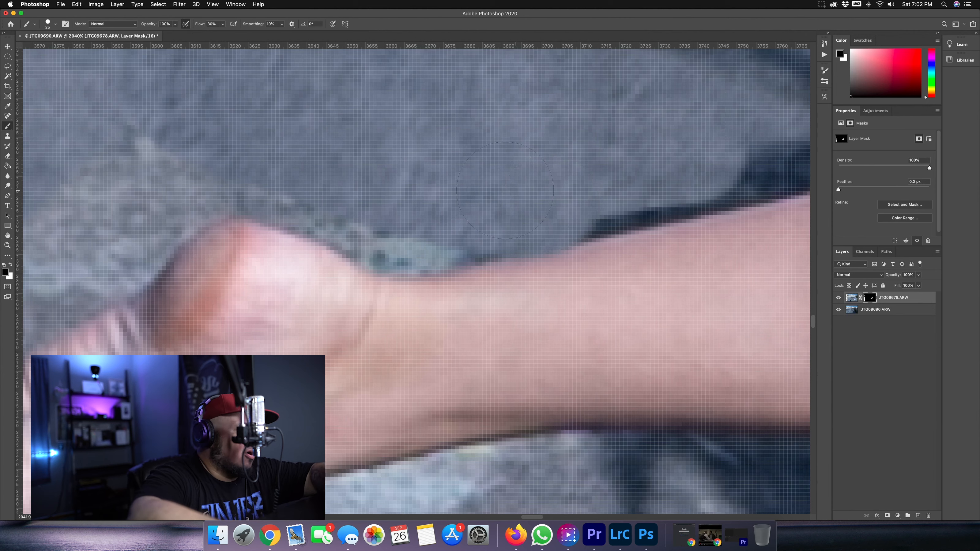
key("super+z")
mouse_move(685, 158)
left_mouse_down()
mouse_move(641, 140)
mouse_move(501, 130)
mouse_move(144, 58)
mouse_move(206, 56)
mouse_move(130, 102)
mouse_move(161, 127)
mouse_move(490, 190)
mouse_move(650, 166)
left_mouse_up()
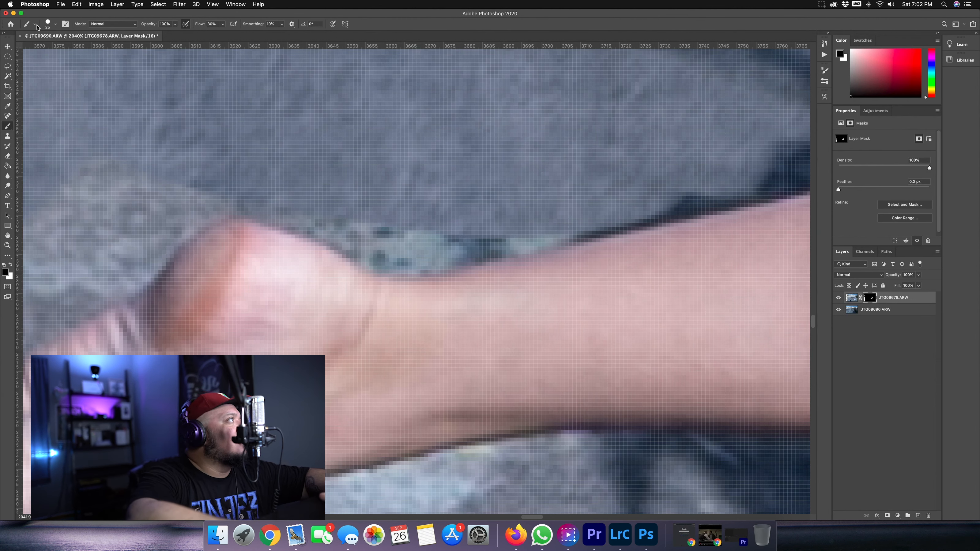
Switch to the Soft Round Pressure Opacity brush and mask out the fringe along the upper edge of the calf.
left_click(49, 24)
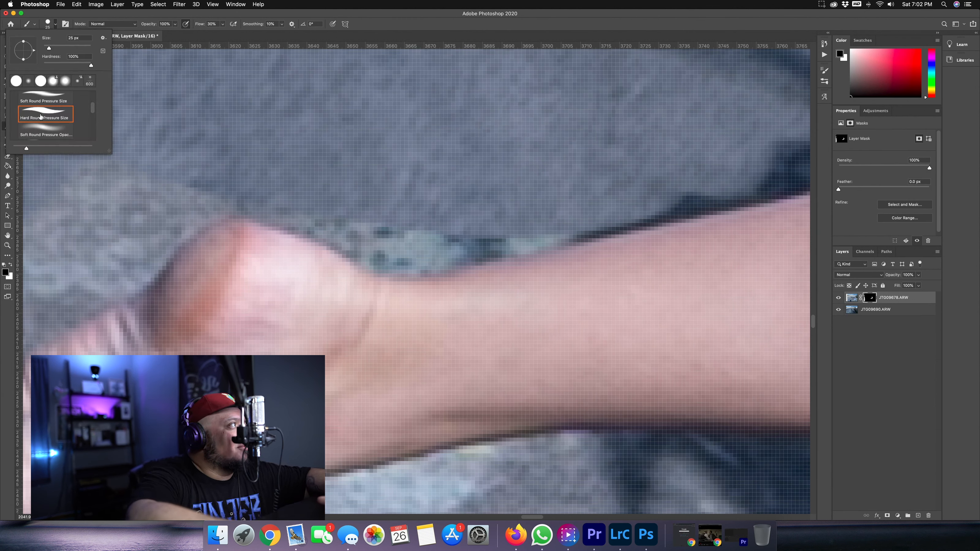
left_click(46, 133)
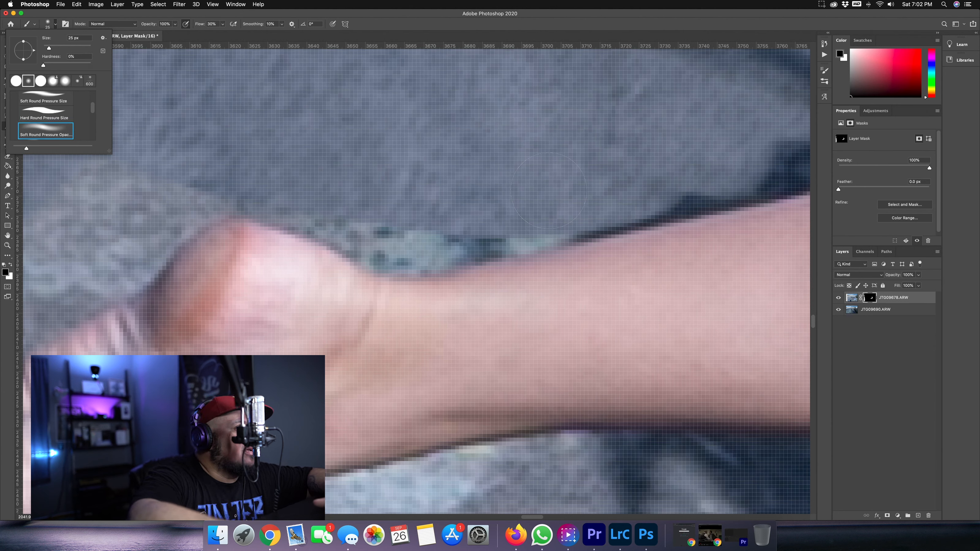
left_click(592, 204)
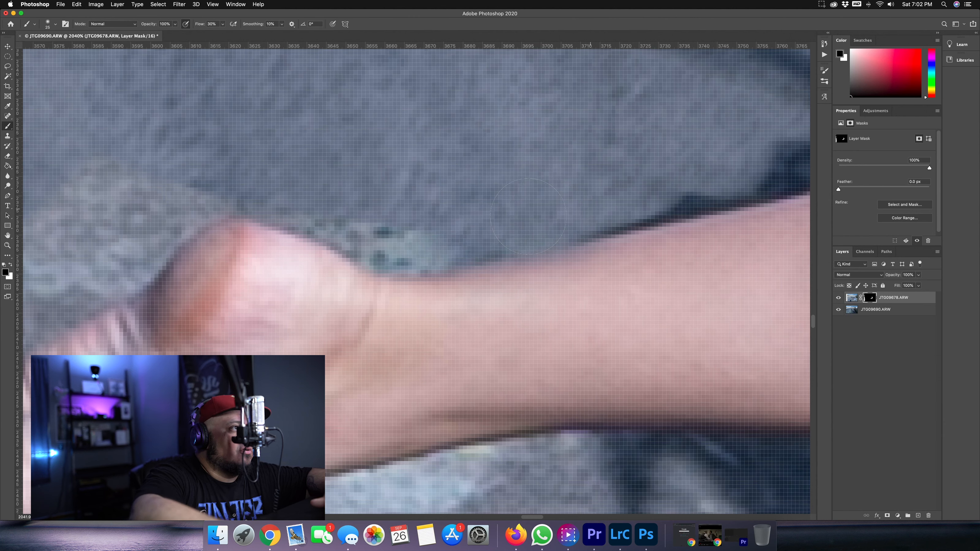
left_click_drag(528, 216, 703, 173)
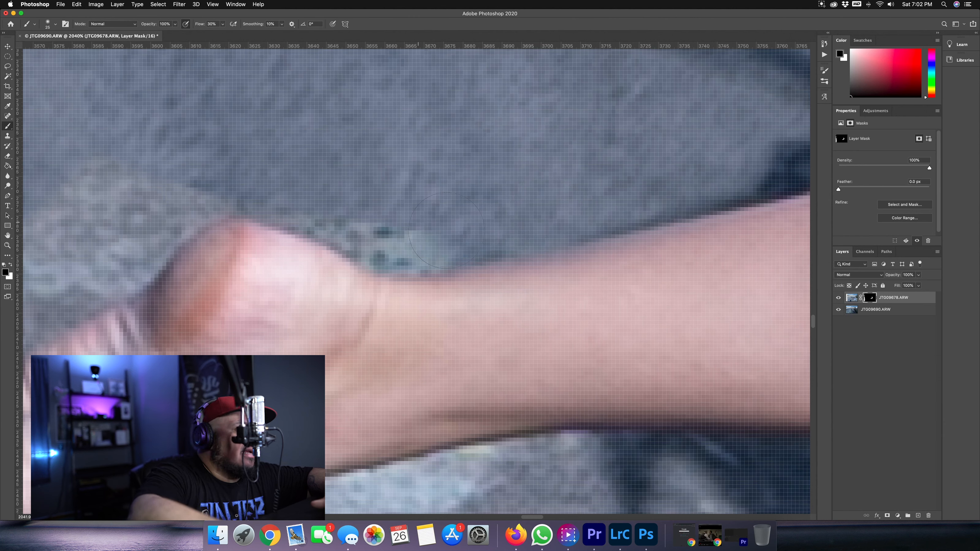
Mask out the leftover rooftop above the ankle, around the heel and along the sole to the toes.
left_click_drag(415, 229, 420, 237)
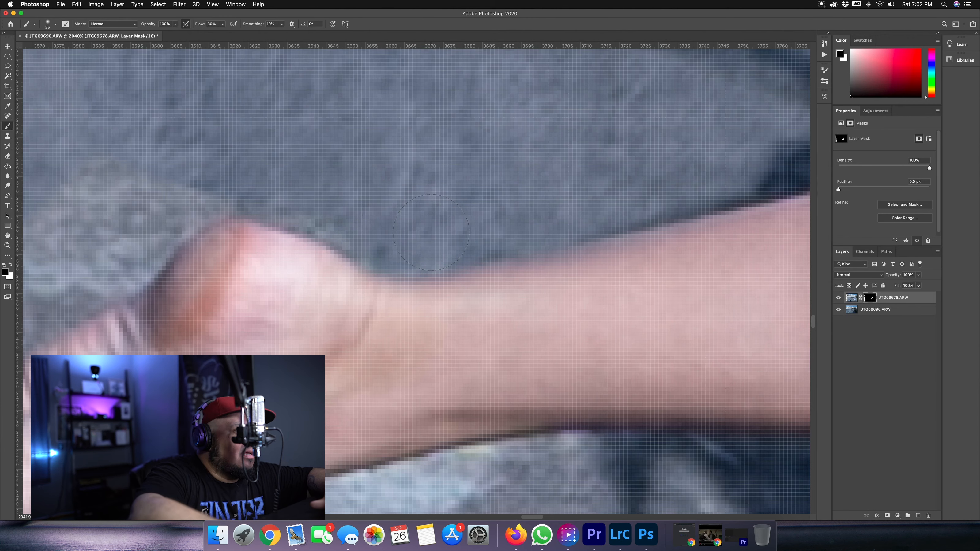
mouse_move(332, 165)
left_mouse_down()
mouse_move(438, 212)
mouse_move(459, 212)
left_mouse_up()
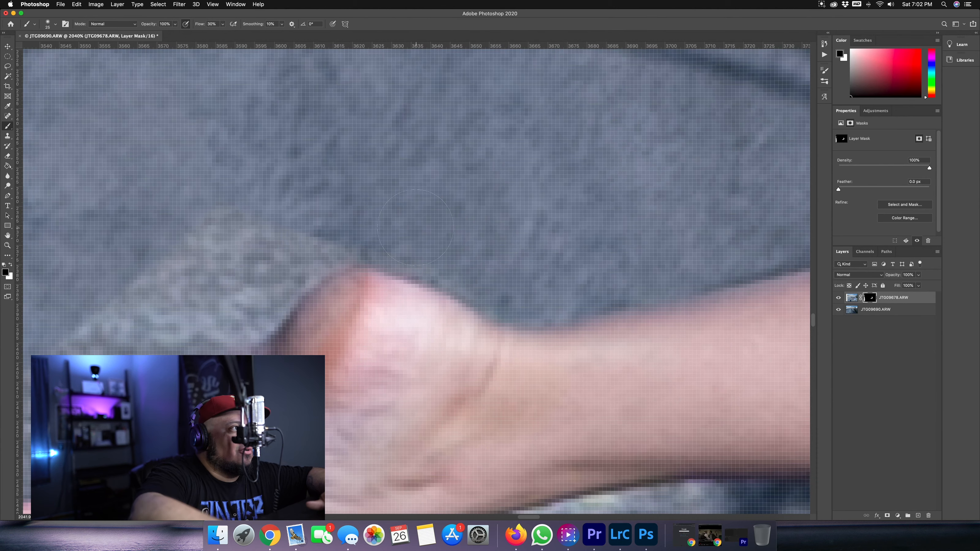
left_click_drag(339, 172, 452, 199)
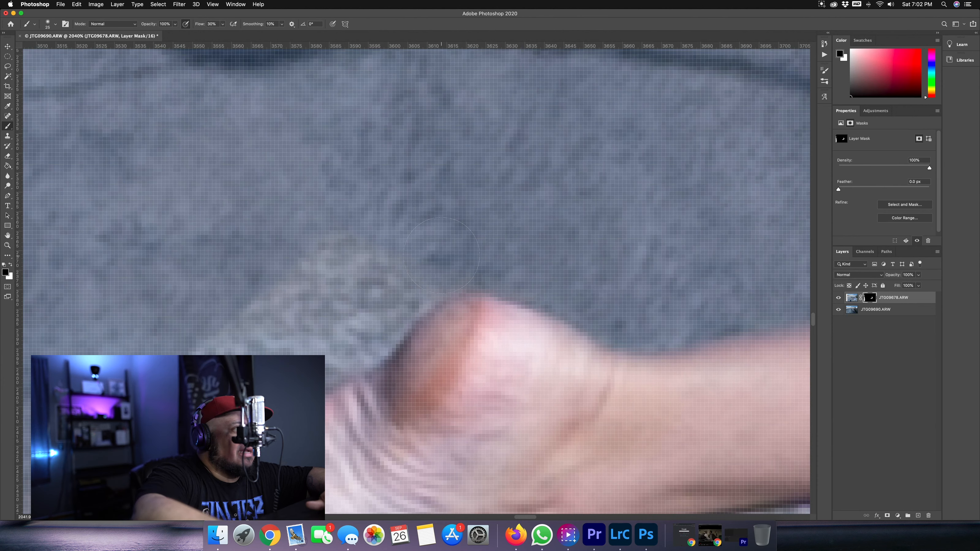
left_click_drag(426, 257, 340, 246)
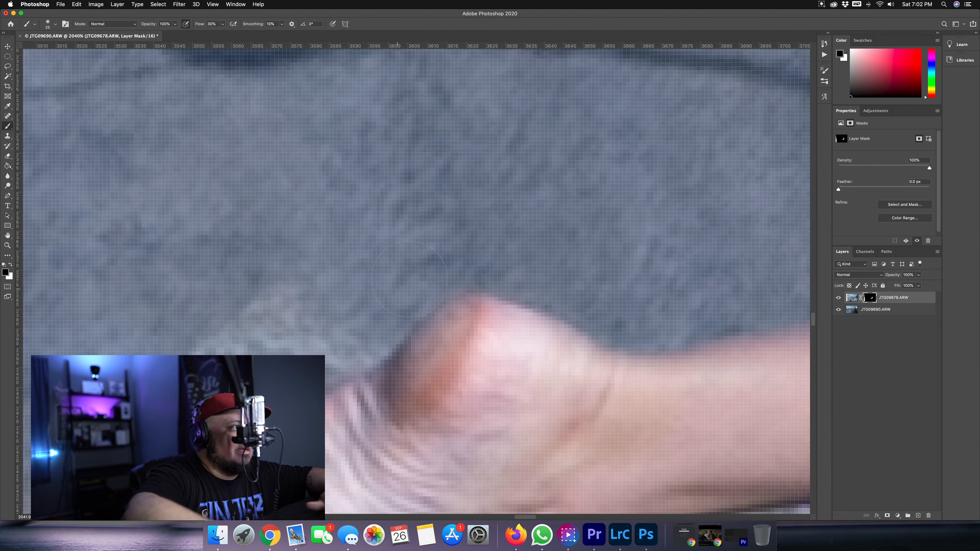
left_click_drag(311, 318, 469, 208)
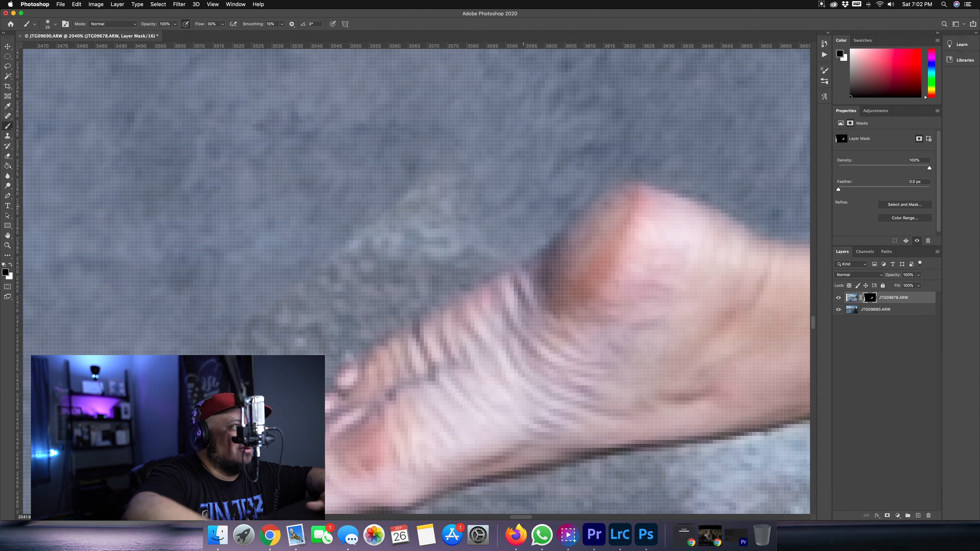
mouse_move(469, 228)
left_mouse_down()
mouse_move(445, 196)
mouse_move(463, 243)
left_mouse_up()
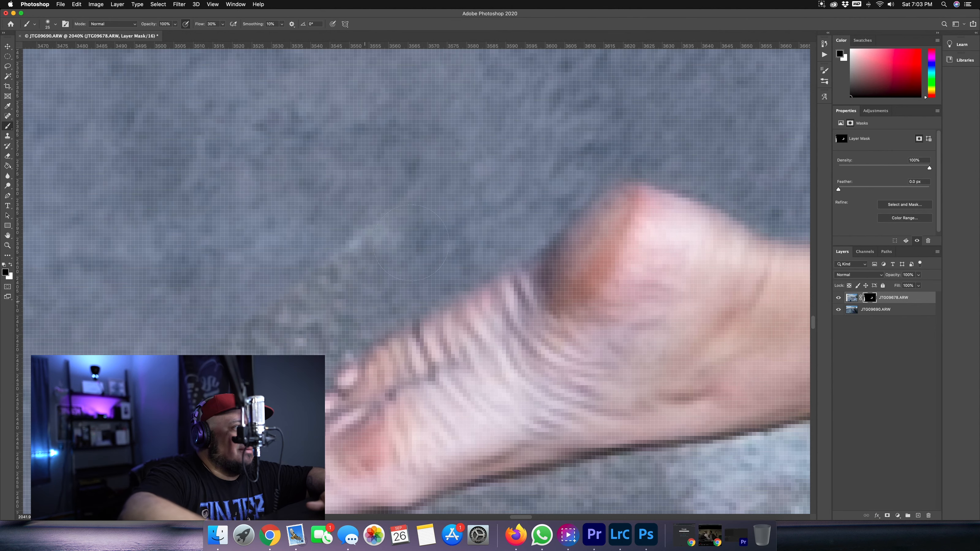
left_click_drag(353, 249, 485, 198)
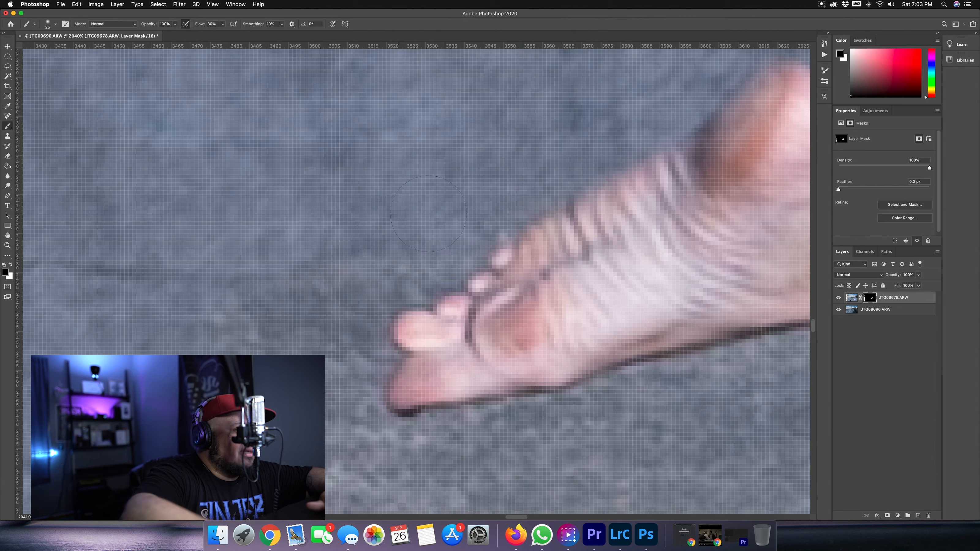
Switch to the Hard Round Pressure Size brush at 25 px and mask out the rooftop outside the outermost hair strand.
key("[")
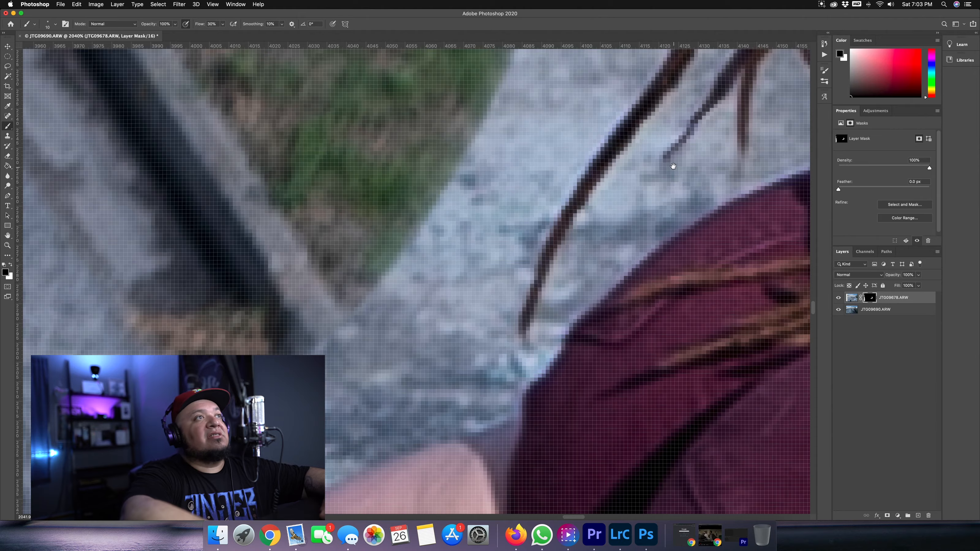
left_click_drag(673, 166, 590, 268)
left_click_drag(508, 197, 409, 412)
left_click_drag(596, 79, 514, 261)
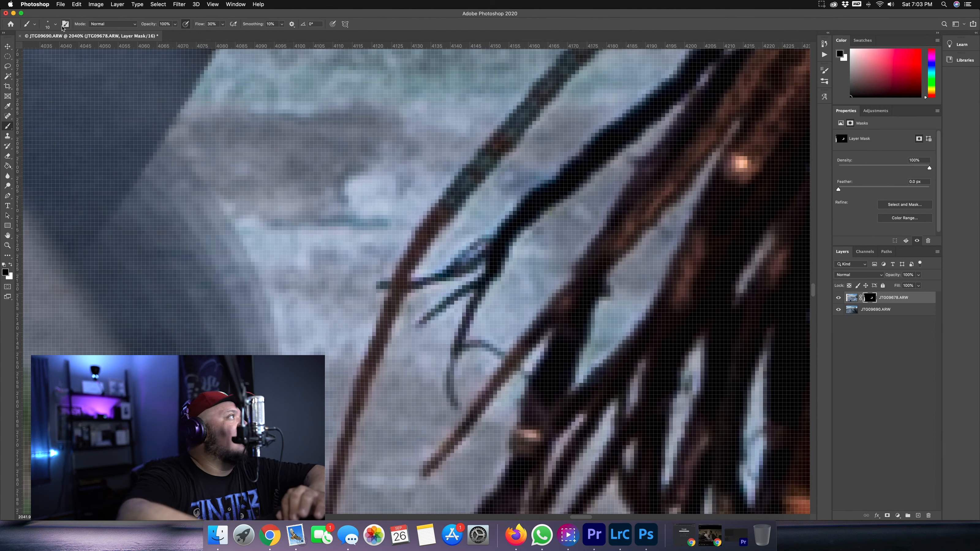
left_click(28, 24)
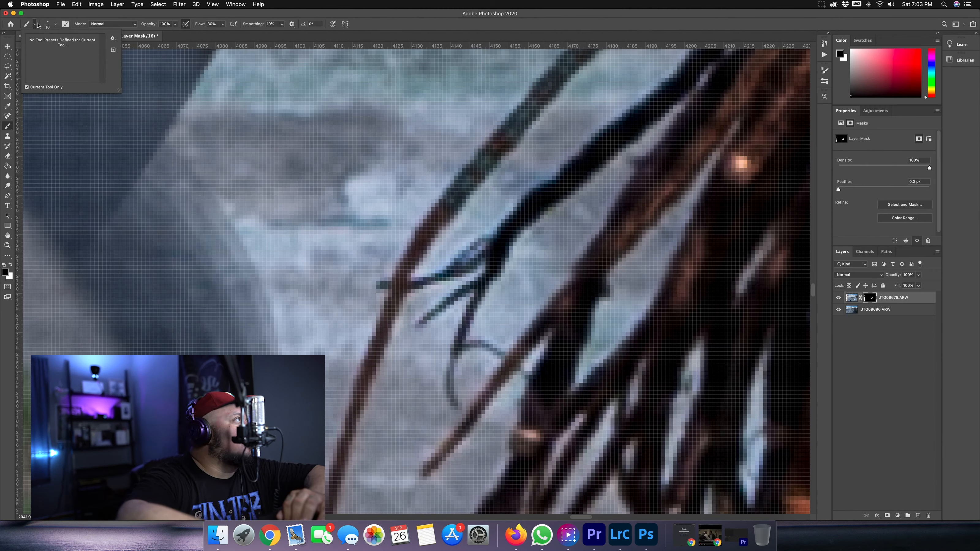
left_click(48, 23)
mouse_move(392, 150)
left_mouse_down()
mouse_move(280, 336)
mouse_move(216, 386)
mouse_move(148, 147)
mouse_move(247, 92)
mouse_move(340, 109)
mouse_move(440, 65)
mouse_move(428, 105)
mouse_move(345, 206)
mouse_move(318, 263)
left_mouse_up()
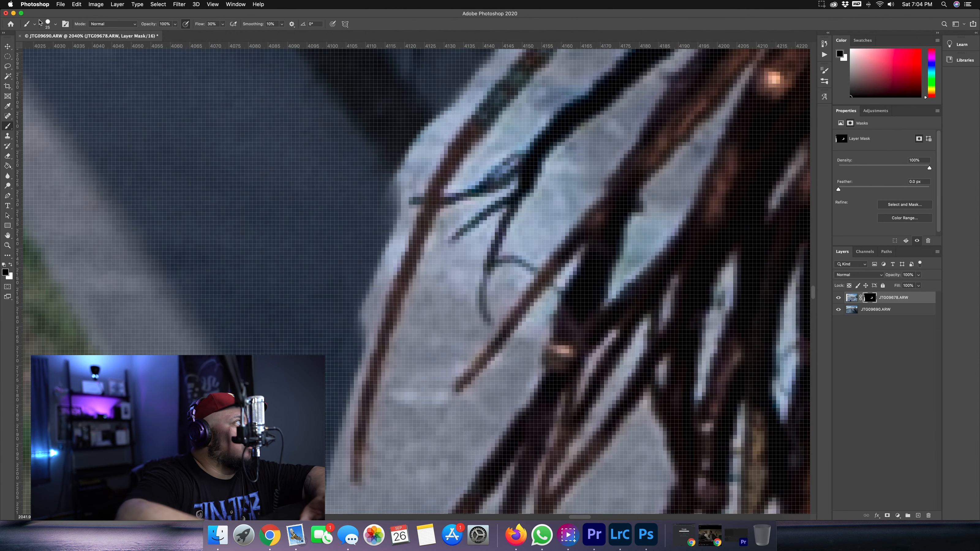
Switch to the Soft Round Pressure Opacity brush and mask out the light fringe along the outermost hair strand and around its lower end.
left_click(48, 24)
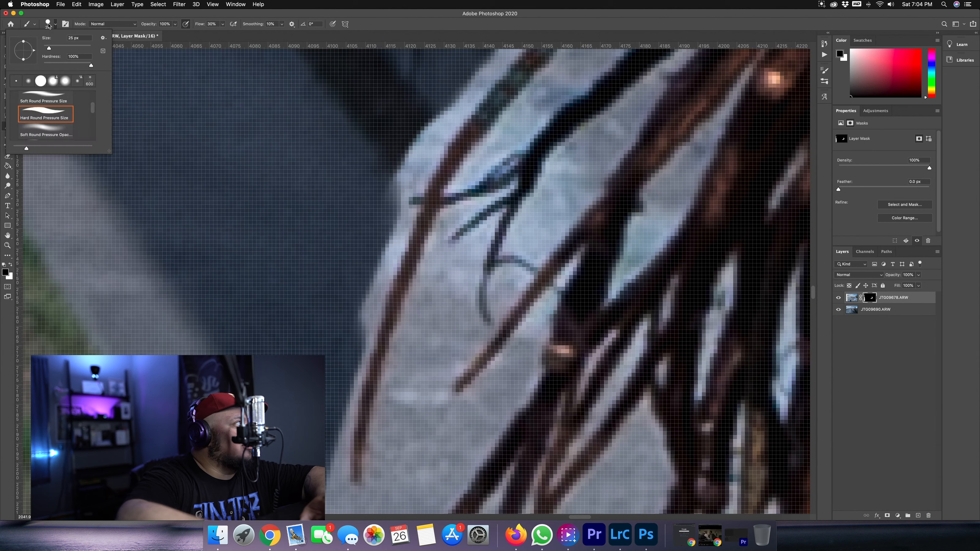
left_click(48, 128)
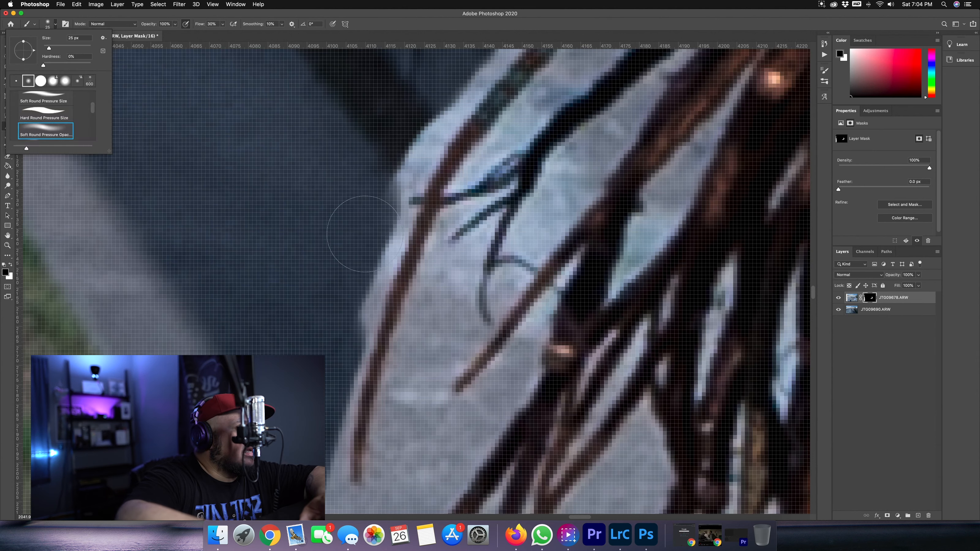
left_click(364, 236)
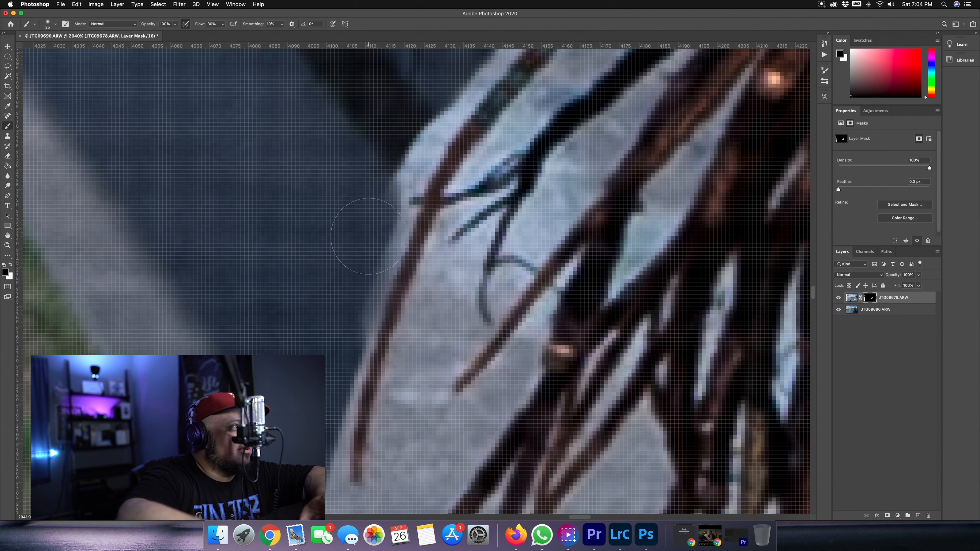
left_click_drag(322, 306, 476, 140)
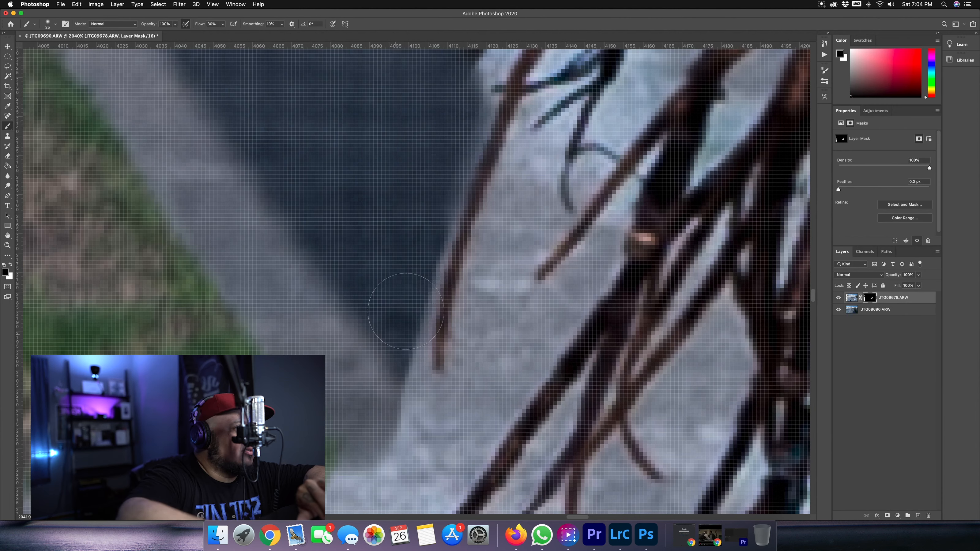
mouse_move(399, 366)
left_mouse_down()
mouse_move(407, 402)
mouse_move(396, 316)
mouse_move(410, 262)
mouse_move(401, 460)
mouse_move(459, 421)
mouse_move(488, 365)
mouse_move(504, 237)
mouse_move(467, 350)
mouse_move(510, 208)
mouse_move(486, 263)
left_mouse_up()
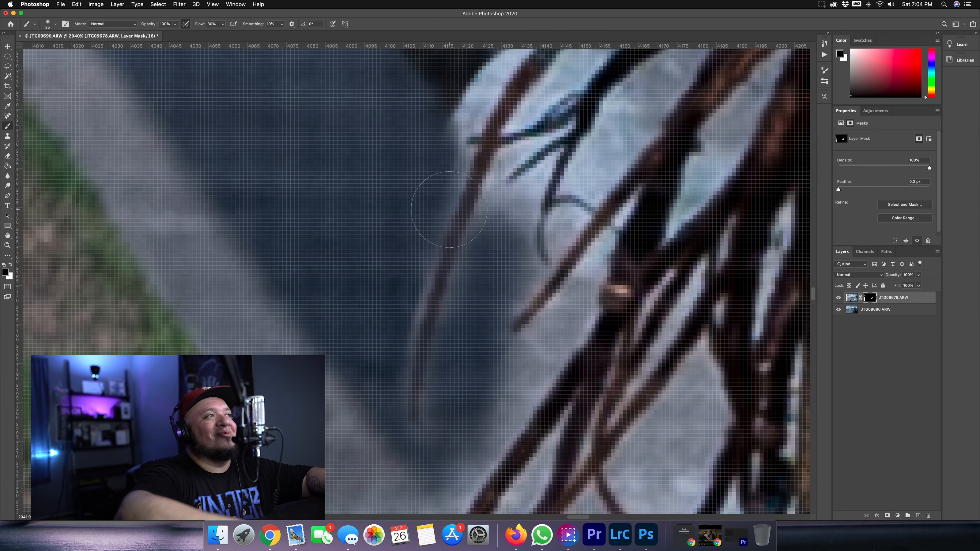
left_click_drag(420, 178, 392, 345)
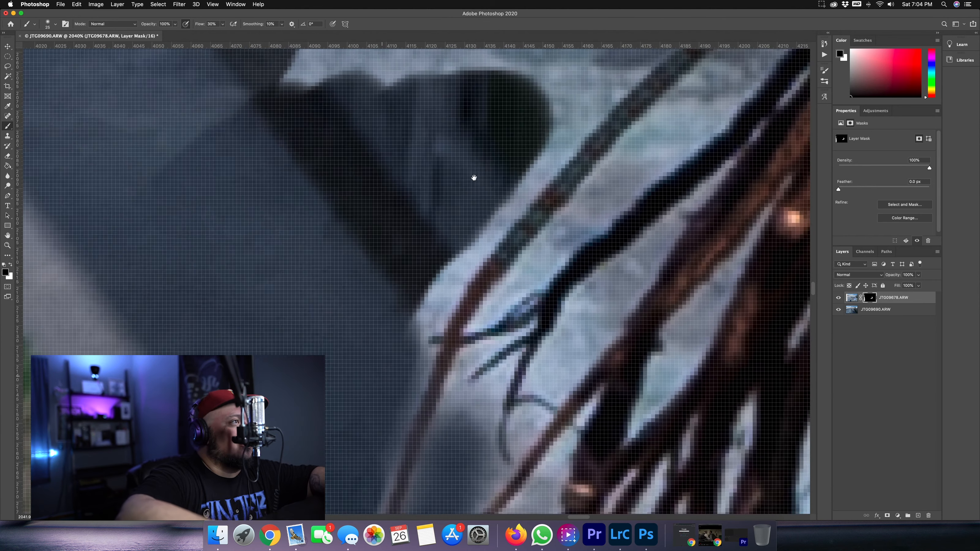
mouse_move(498, 186)
left_mouse_down()
mouse_move(431, 256)
mouse_move(415, 285)
mouse_move(422, 293)
mouse_move(376, 356)
mouse_move(377, 392)
left_mouse_up()
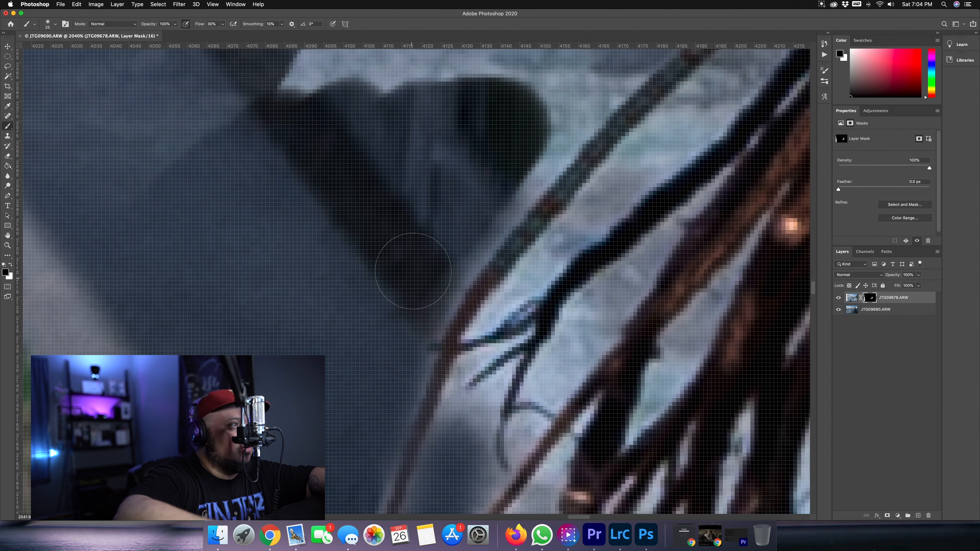
mouse_move(464, 230)
left_mouse_down()
mouse_move(561, 119)
mouse_move(481, 203)
mouse_move(532, 153)
left_mouse_up()
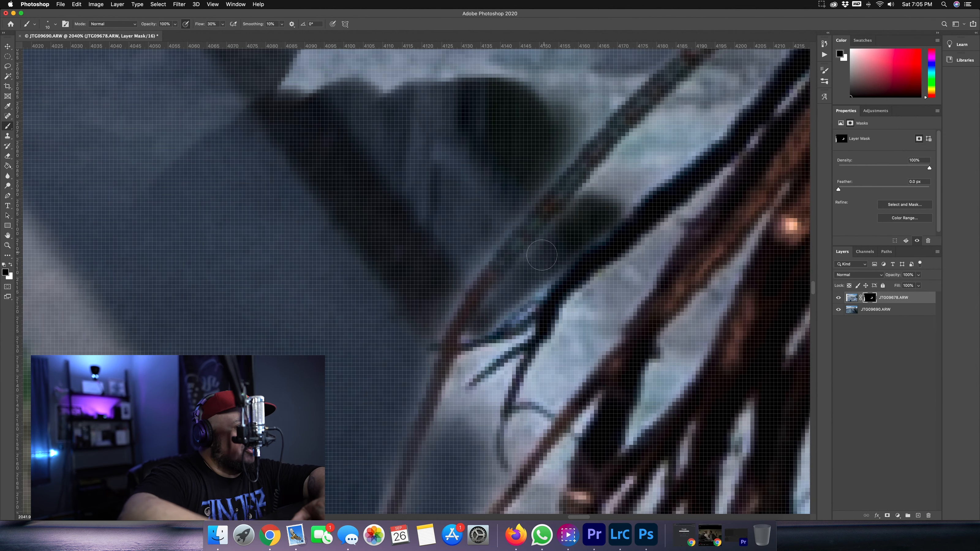
Using a 10 px brush, mask out the rooftop in the gap between the outermost hair strand and the dark strand beside it.
mouse_move(542, 255)
left_mouse_down()
mouse_move(532, 285)
mouse_move(467, 331)
left_mouse_up()
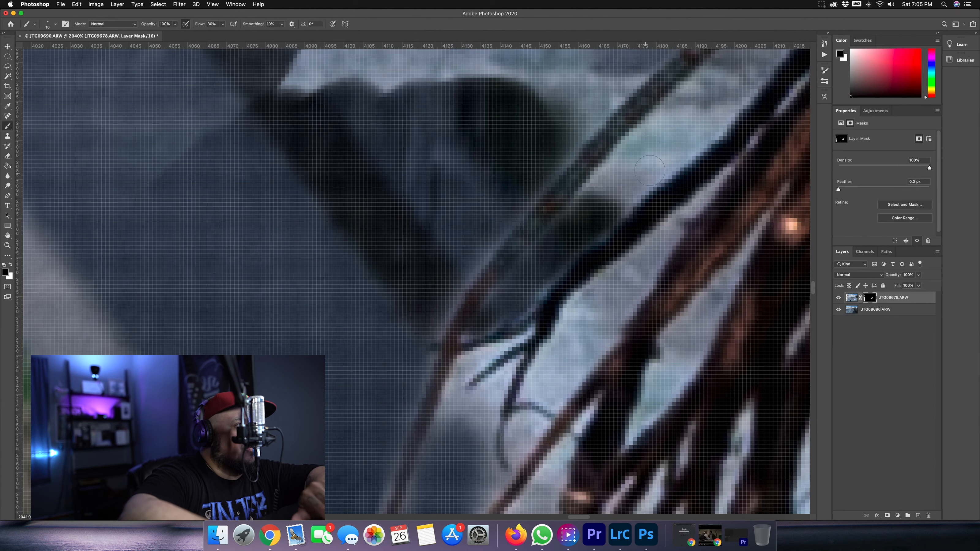
mouse_move(648, 164)
left_mouse_down()
mouse_move(563, 257)
mouse_move(549, 268)
mouse_move(559, 231)
mouse_move(401, 376)
left_mouse_up()
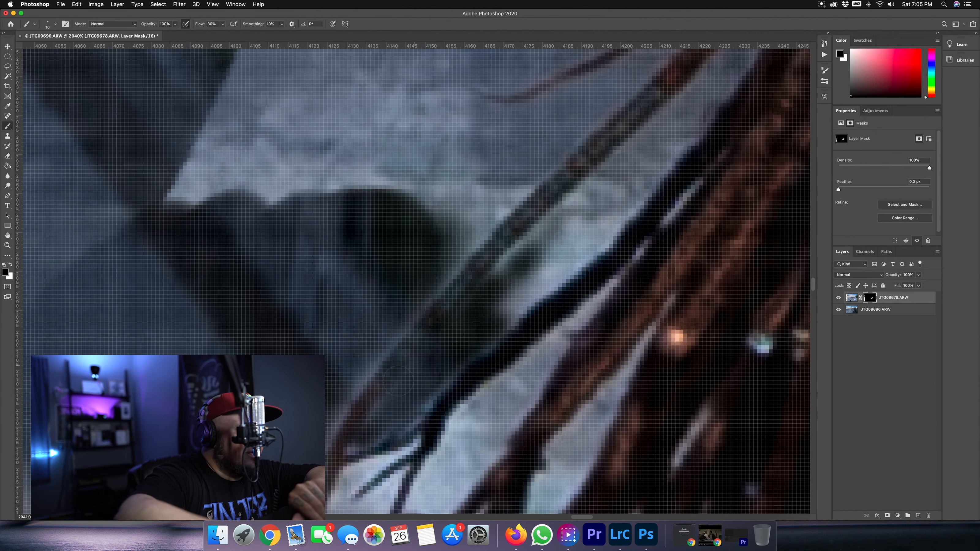
mouse_move(497, 329)
left_mouse_down()
mouse_move(586, 247)
mouse_move(502, 314)
left_mouse_up()
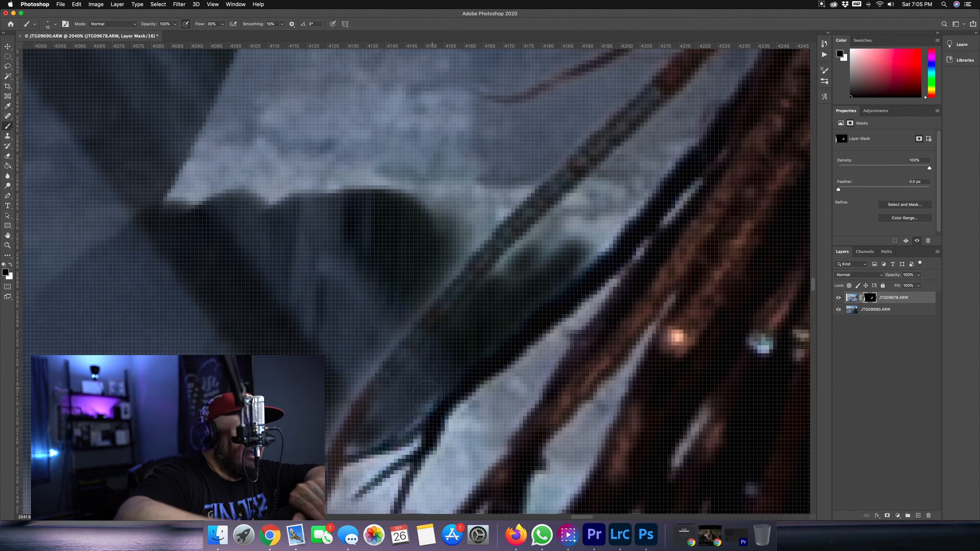
mouse_move(594, 226)
left_mouse_down()
mouse_move(579, 211)
mouse_move(548, 235)
mouse_move(540, 227)
mouse_move(513, 260)
left_mouse_up()
mouse_move(547, 231)
left_mouse_down()
mouse_move(572, 222)
mouse_move(524, 285)
left_mouse_up()
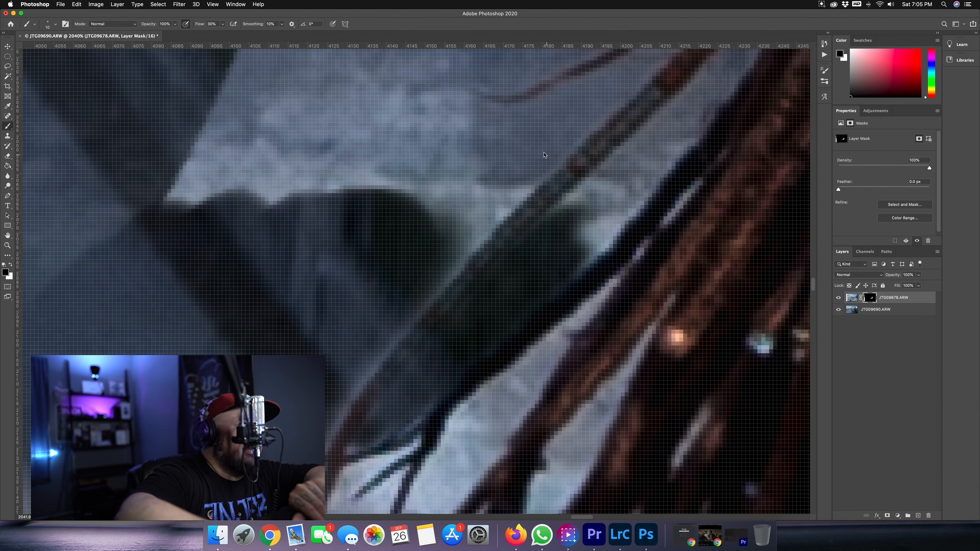
Select both photo layers and convert them into a single Smart Object.
scroll(360, 287, "down", 20)
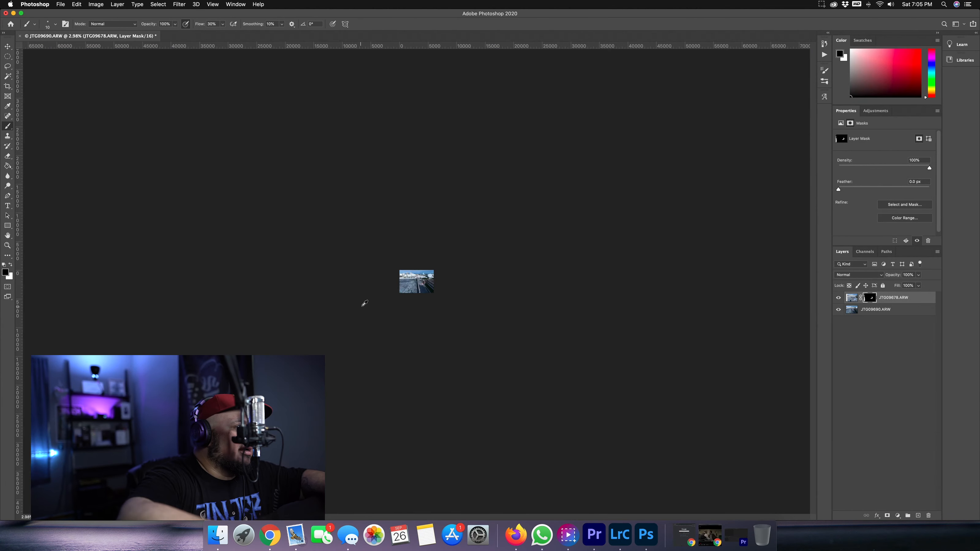
scroll(428, 288, "up", 8)
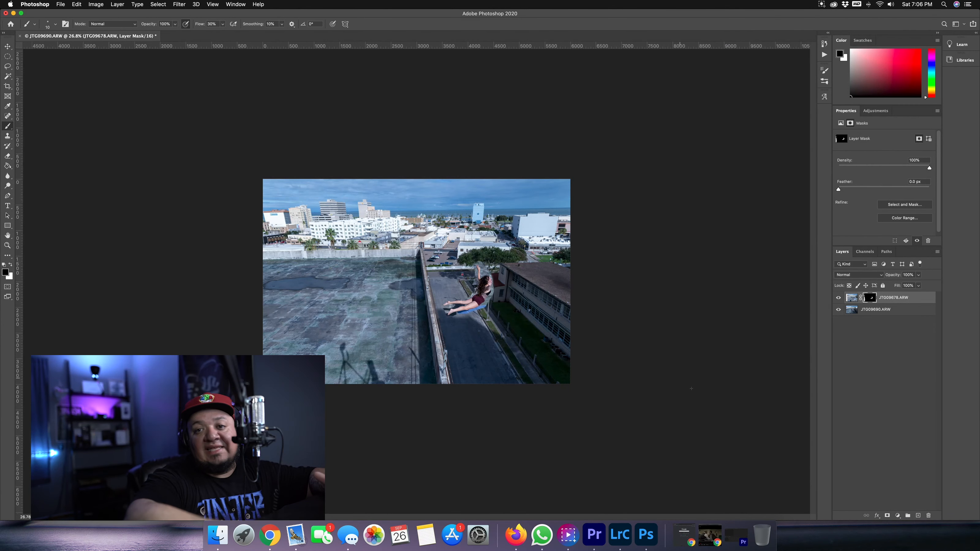
left_click(898, 310, "shift")
right_click(883, 309)
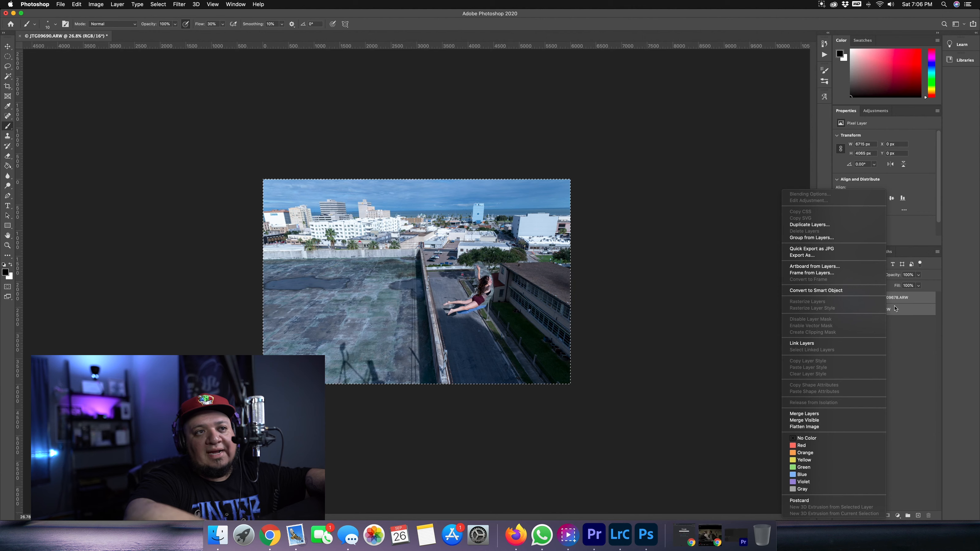
left_click(830, 294)
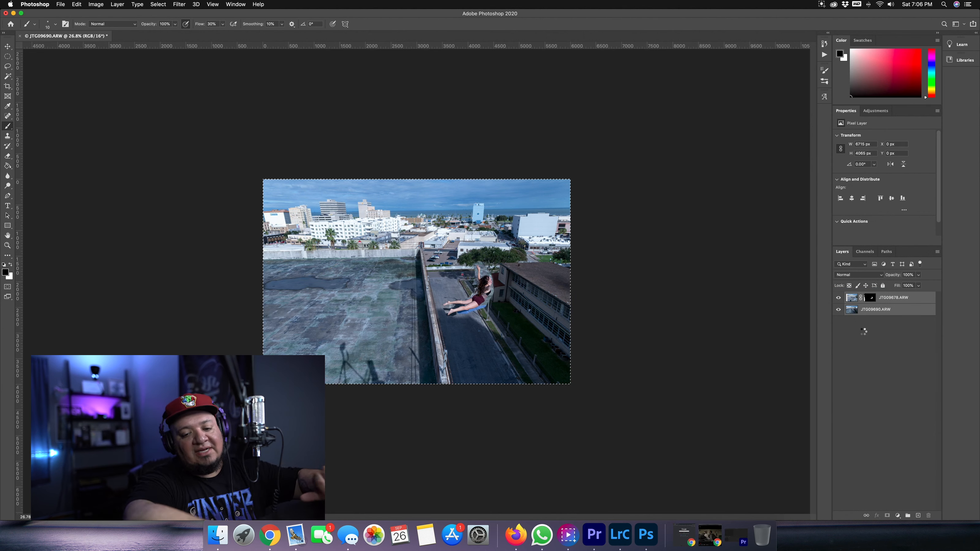
Rasterize the combined Smart Object into a regular pixel layer.
key("e")
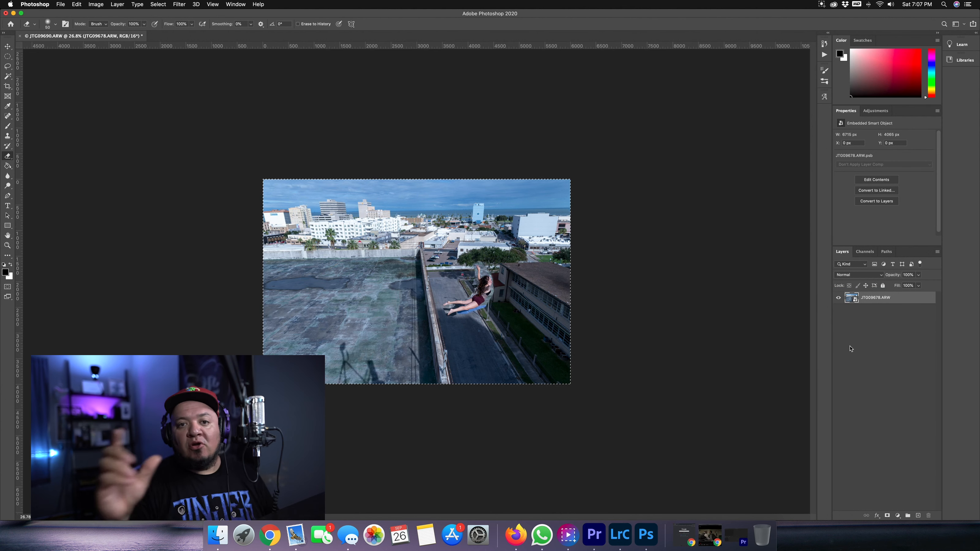
right_click(901, 298)
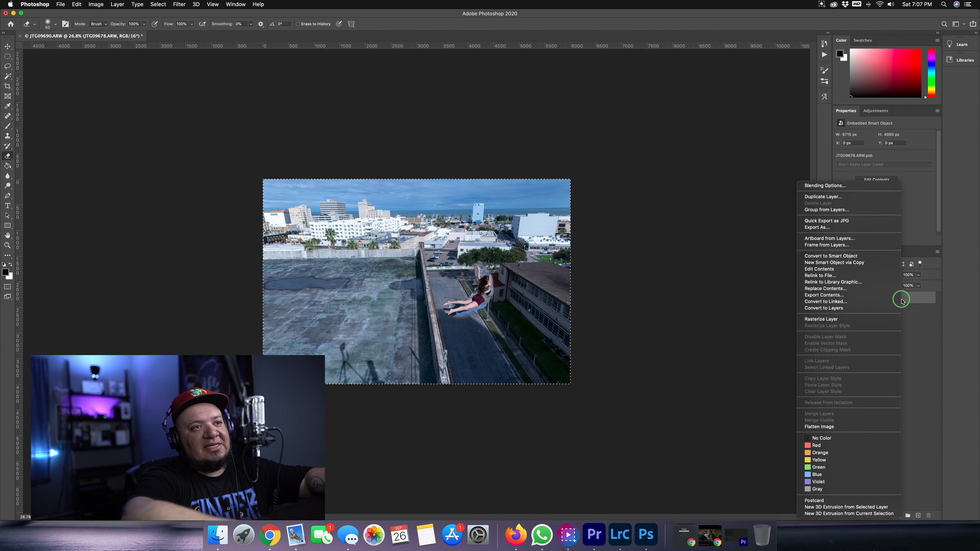
left_click(862, 319)
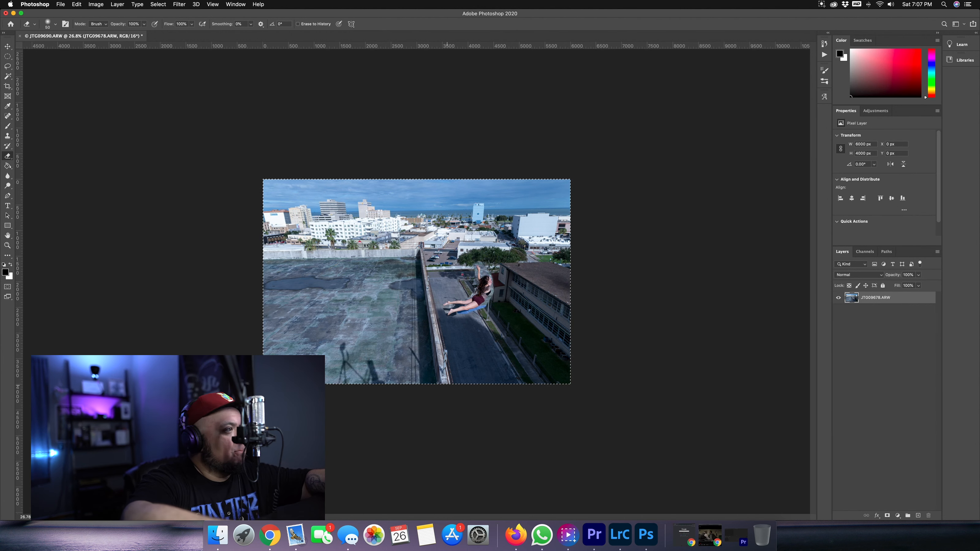
Remove the thin stand's shadow from the rooftop with the 100 px Spot Healing Brush set to Content-Aware.
scroll(373, 350, "up", 10)
key("c")
left_click_drag(360, 370, 525, 259)
left_click_drag(400, 350, 539, 270)
scroll(404, 281, "down", 5)
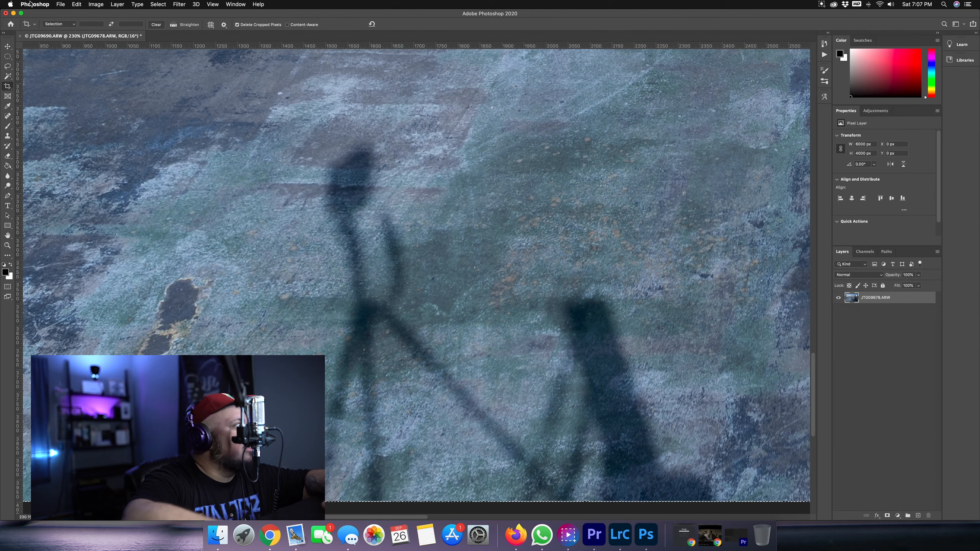
left_click(8, 117)
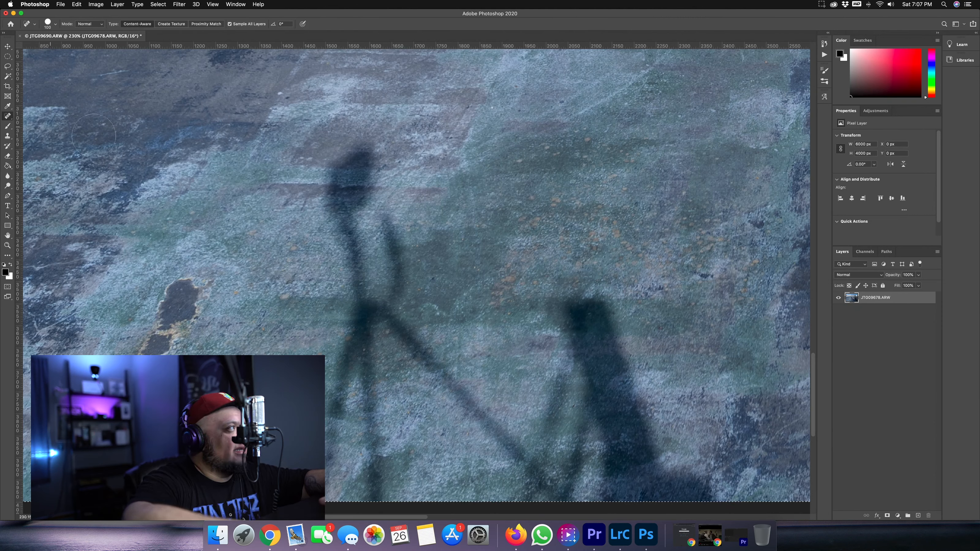
mouse_move(352, 164)
left_mouse_down()
mouse_move(361, 149)
mouse_move(339, 278)
mouse_move(382, 248)
mouse_move(385, 326)
mouse_move(371, 297)
left_mouse_up()
mouse_move(353, 338)
left_mouse_down()
mouse_move(317, 535)
mouse_move(369, 366)
mouse_move(368, 316)
mouse_move(383, 517)
left_mouse_up()
mouse_move(370, 286)
left_mouse_down()
mouse_move(523, 432)
mouse_move(529, 442)
mouse_move(514, 457)
mouse_move(486, 390)
mouse_move(372, 276)
mouse_move(328, 250)
mouse_move(342, 264)
left_mouse_up()
mouse_move(359, 386)
left_mouse_down()
mouse_move(351, 425)
mouse_move(372, 454)
mouse_move(393, 455)
left_mouse_up()
mouse_move(426, 347)
left_mouse_down()
mouse_move(488, 412)
mouse_move(453, 372)
left_mouse_up()
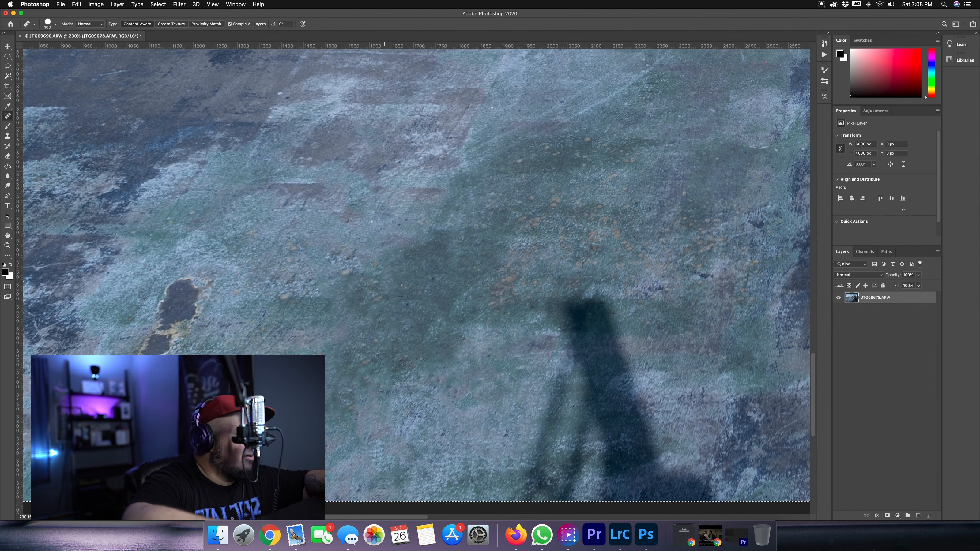
Save the composite image and switch to Lightroom Classic, where the saved photo is ready to develop.
scroll(409, 327, "down", 10)
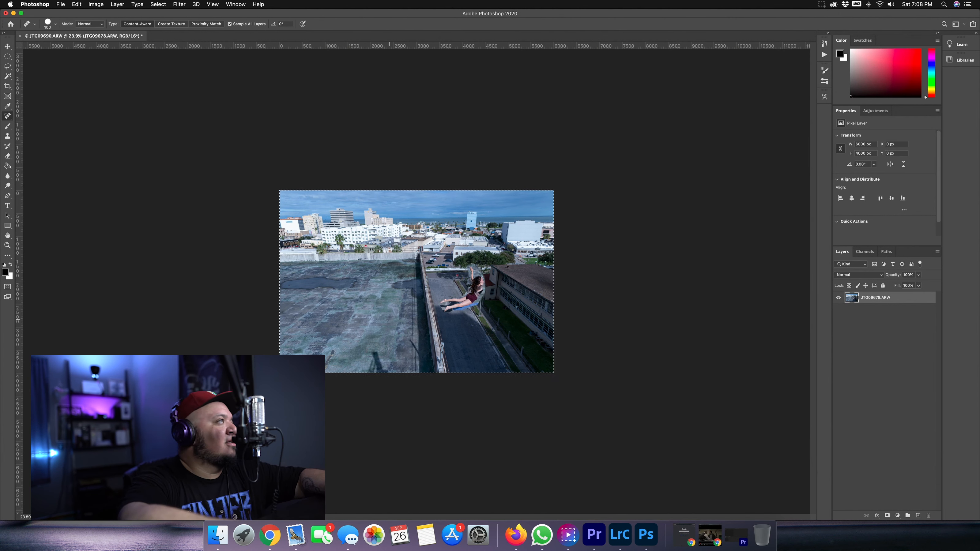
left_click(61, 4)
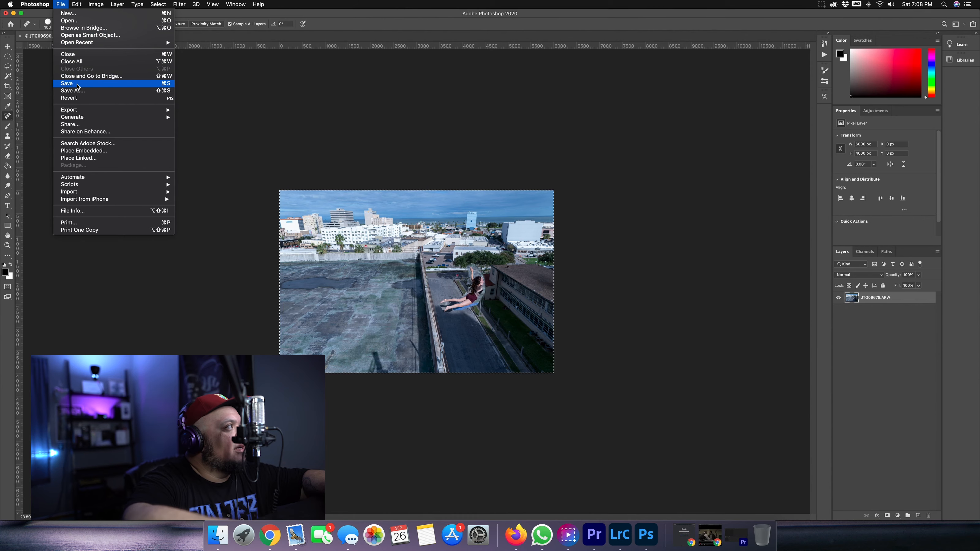
left_click(77, 84)
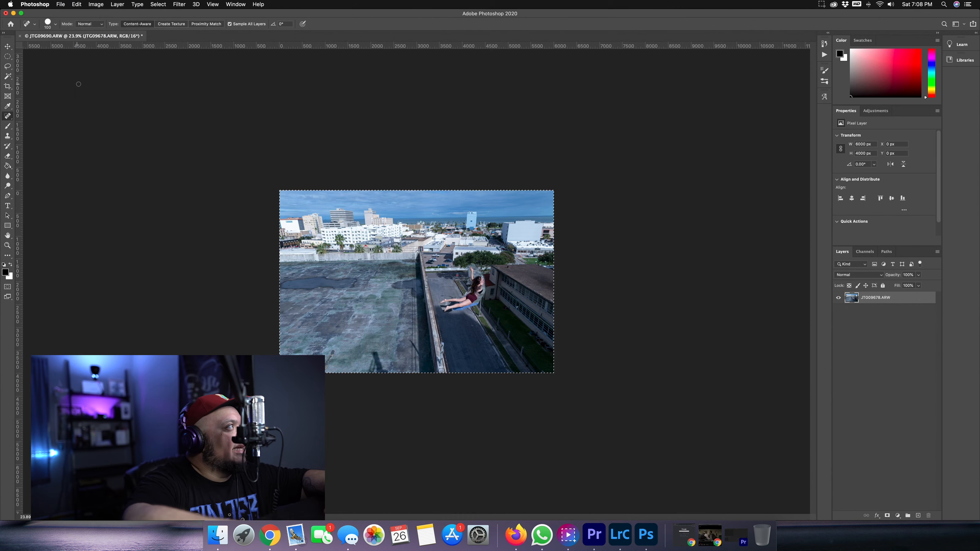
left_click(13, 13)
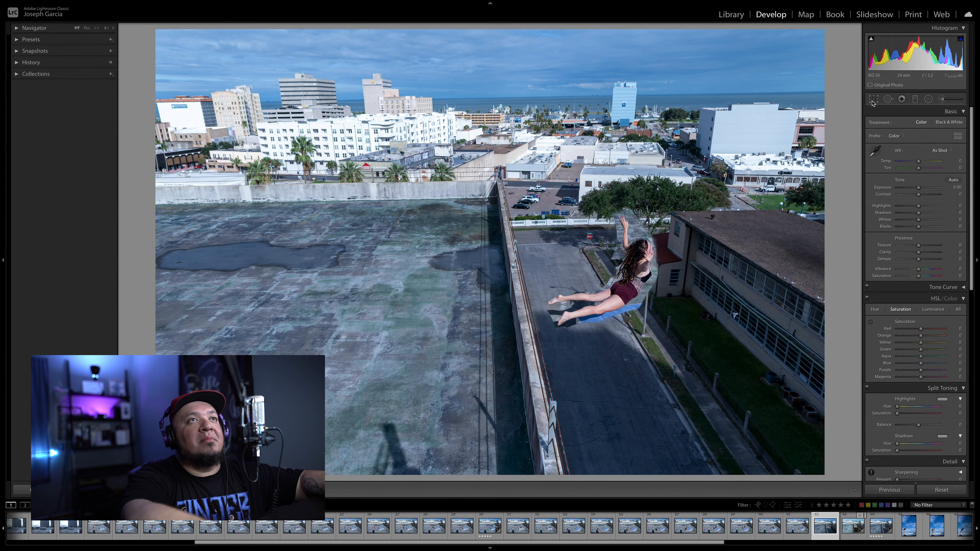
Straighten the composite photo with the automatic angle correction, crop its edges slightly tighter at the original aspect ratio and apply the crop.
left_click(873, 101)
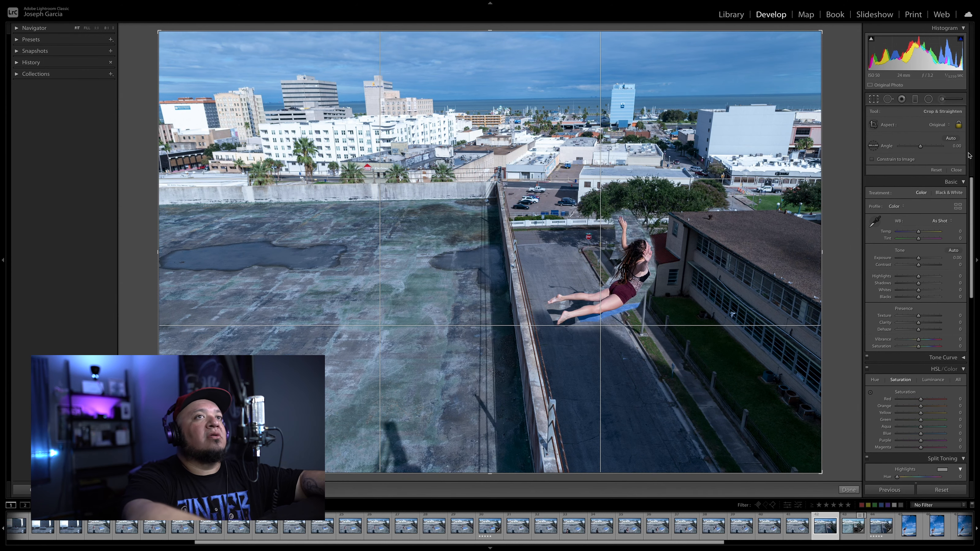
left_click(955, 140)
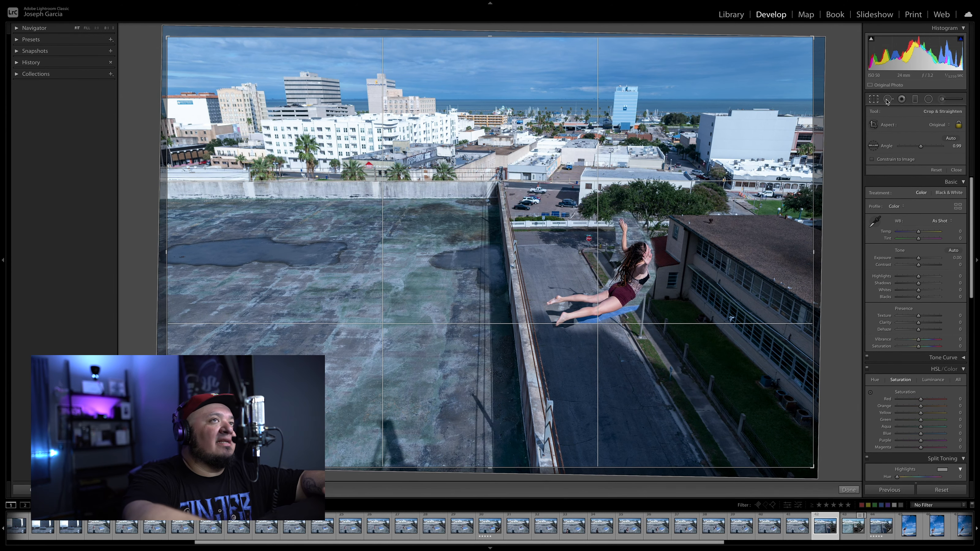
left_click_drag(813, 37, 806, 42)
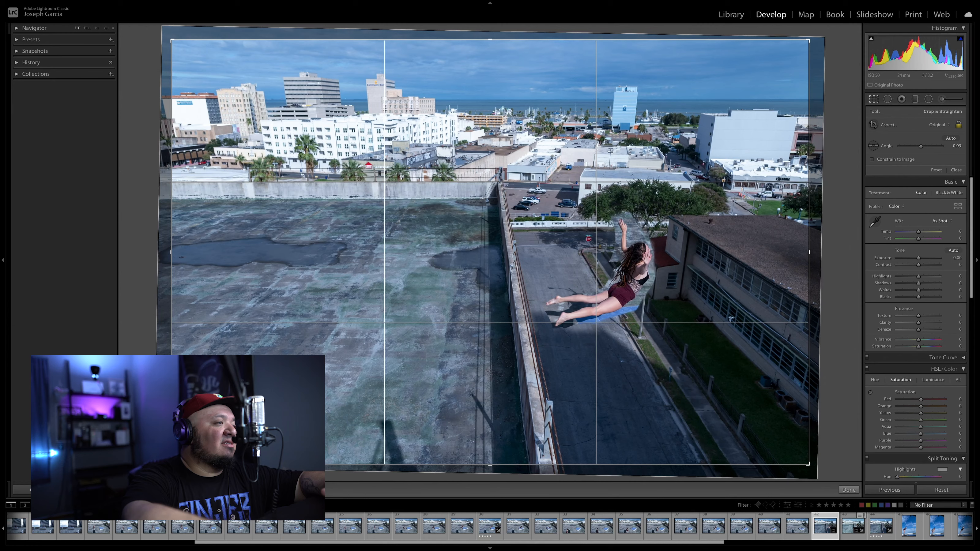
left_click(874, 99)
Add film grain to the composite photo with an amount of 25.
scroll(962, 437, "down", 10)
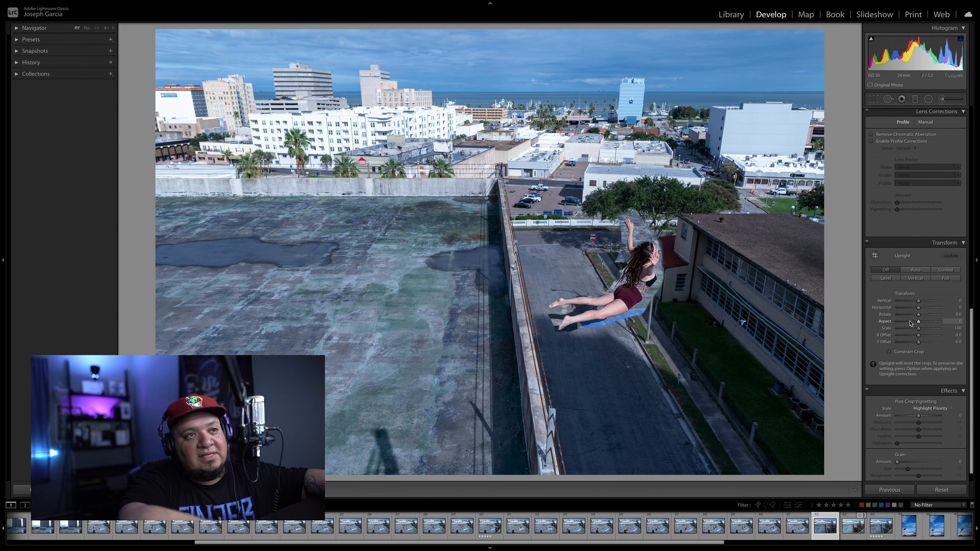
left_click_drag(899, 467, 908, 463)
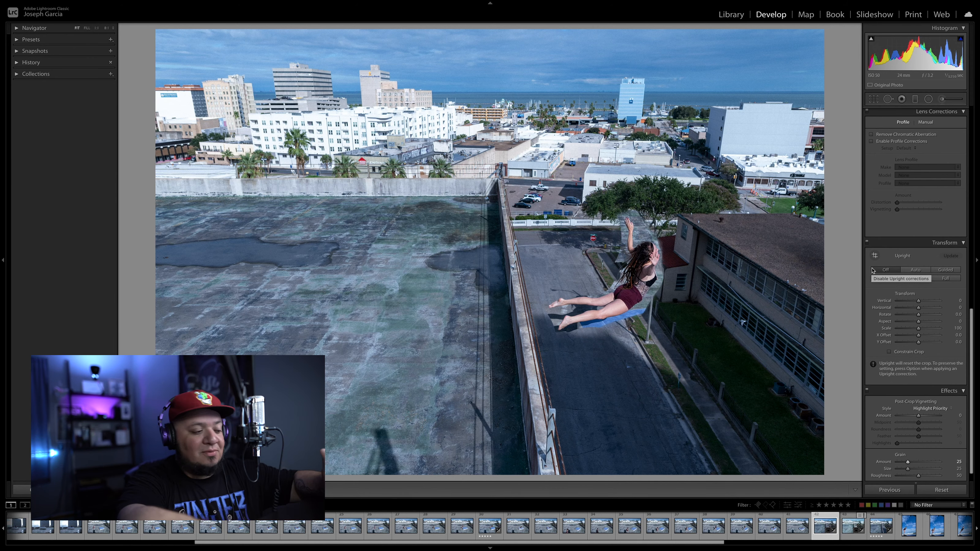
Open the next photo, the finished color-graded version, and examine the grain and blending around the woman's arm, hair and the trees at high magnification.
key("Right")
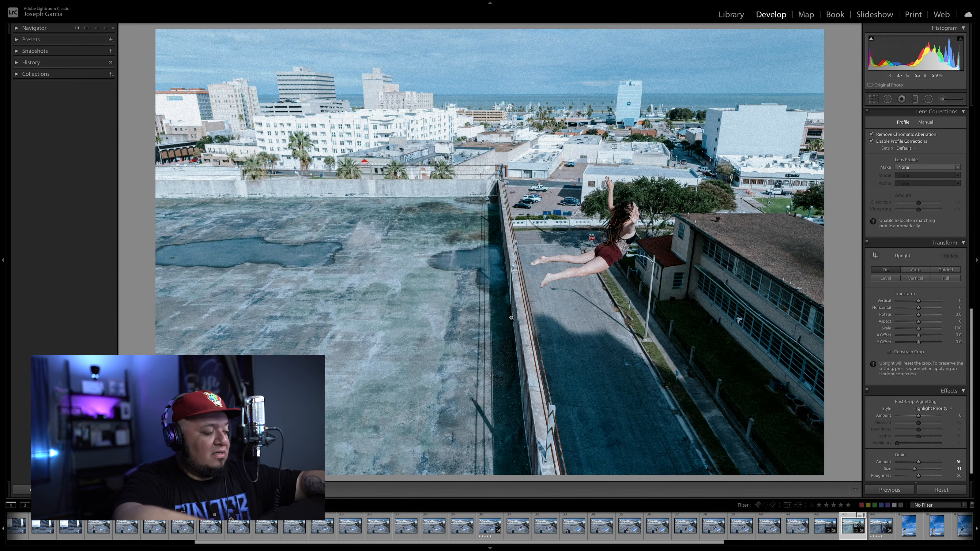
left_click(567, 261)
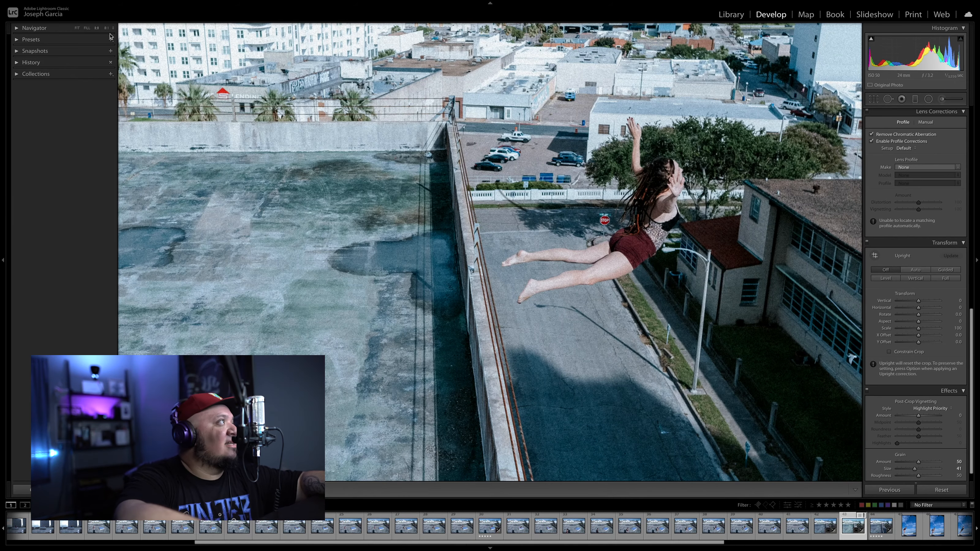
left_click(107, 28)
left_click_drag(584, 278, 413, 154)
left_click_drag(594, 234, 309, 218)
left_click_drag(514, 158, 355, 238)
left_click_drag(543, 146, 390, 280)
left_click_drag(566, 181, 410, 341)
left_click_drag(550, 101, 463, 234)
left_click_drag(494, 127, 469, 270)
left_click_drag(457, 125, 451, 306)
left_click_drag(422, 206, 501, 428)
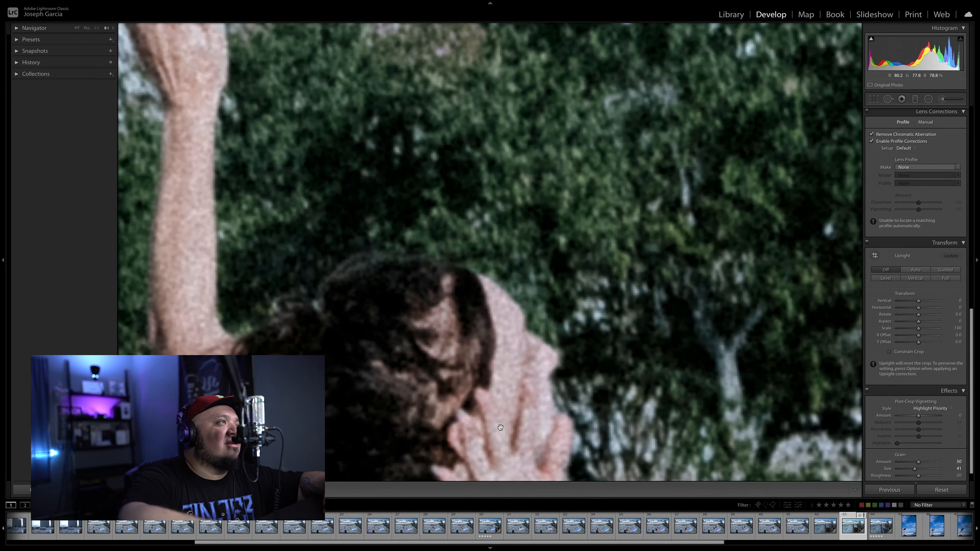
left_click_drag(398, 225, 607, 432)
left_click_drag(429, 311, 591, 180)
left_click_drag(567, 242, 583, 160)
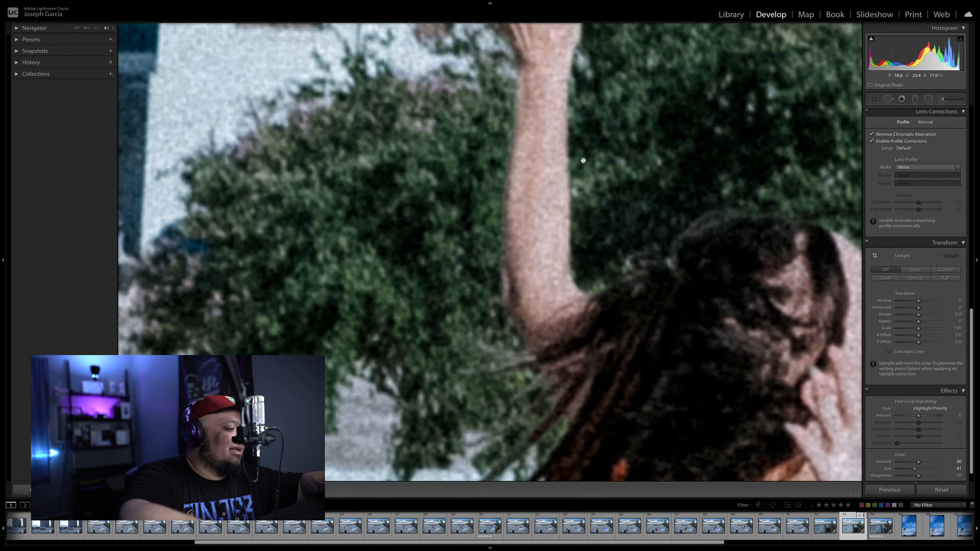
left_click(423, 190)
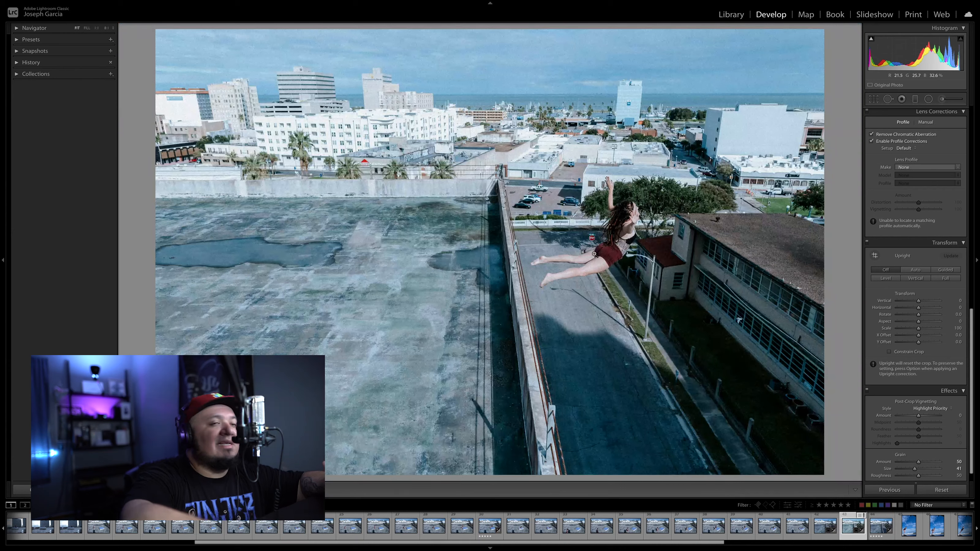